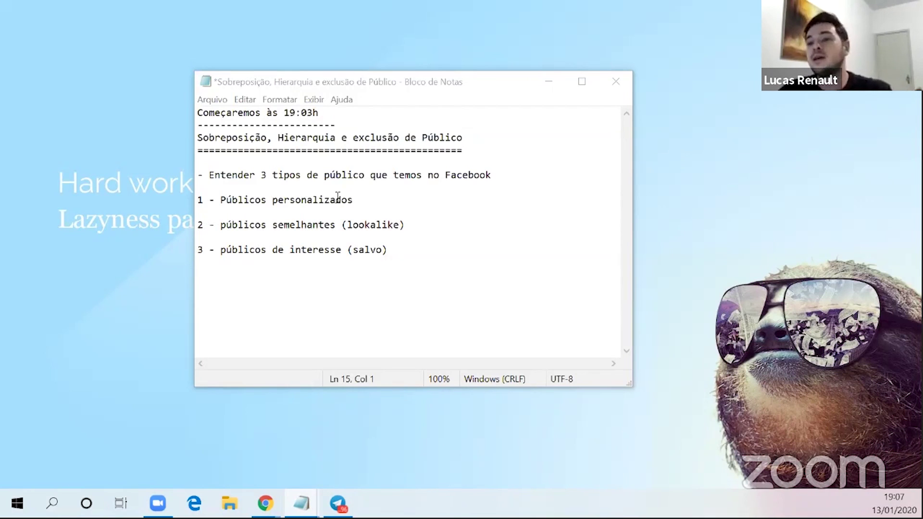
Append "- eles os mais quentes/ qualificados" to the first item, Públicos personalizados.
left_click(397, 200)
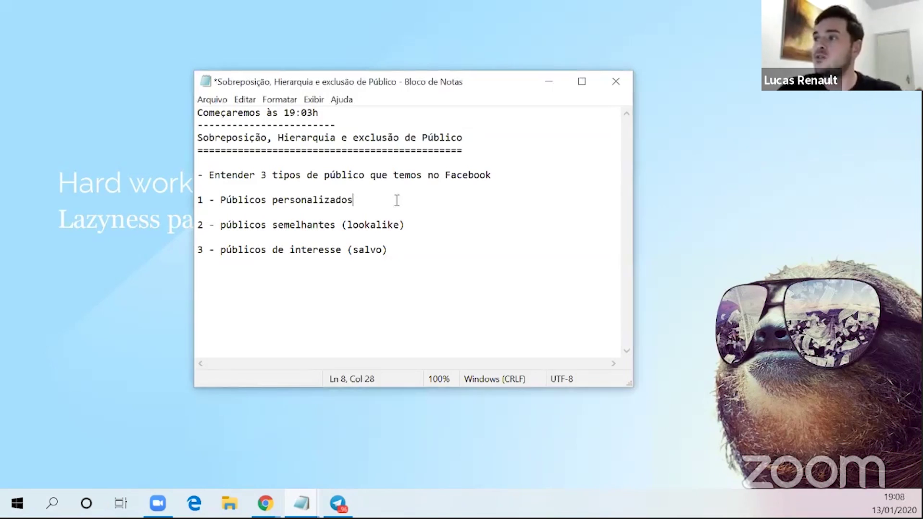
type("- eles")
type(" os amig")
key("BackSpace")
key("BackSpace")
key("BackSpace")
key("BackSpace")
key("BackSpace")
type("mais quentes/ qualificadaos")
key("BackSpace")
key("BackSpace")
key("BackSpace")
type("os")
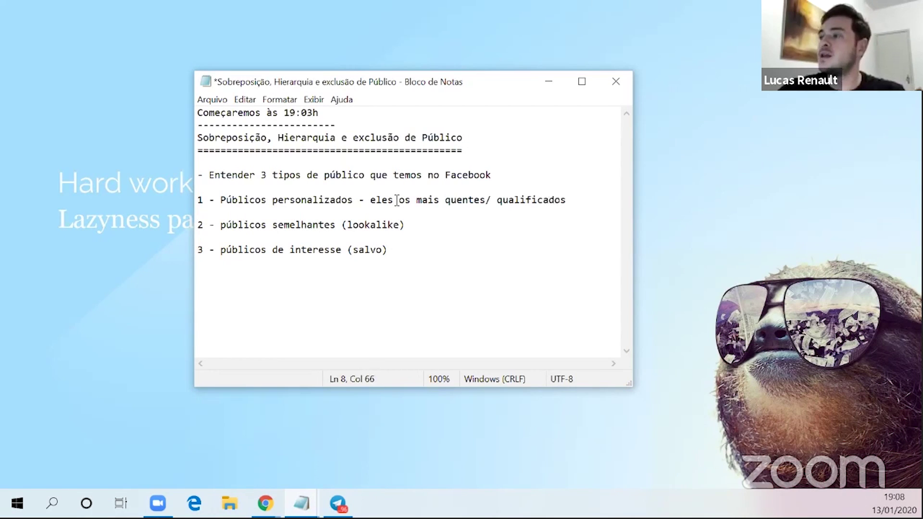
Add a dash after the second item, públicos semelhantes (lookalike).
left_click(430, 227)
type("-")
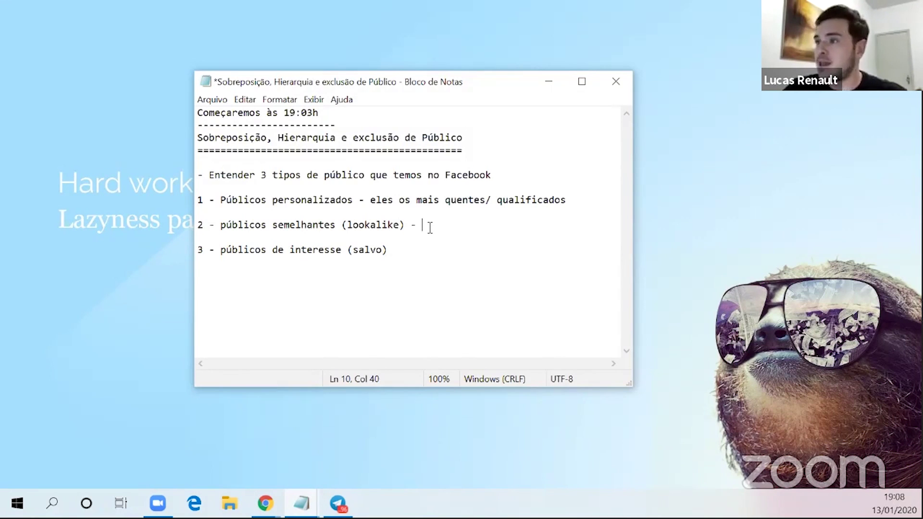
left_click(296, 251)
mouse_move(273, 251)
left_mouse_down()
mouse_move(372, 250)
mouse_move(281, 252)
left_mouse_up()
left_click(377, 250)
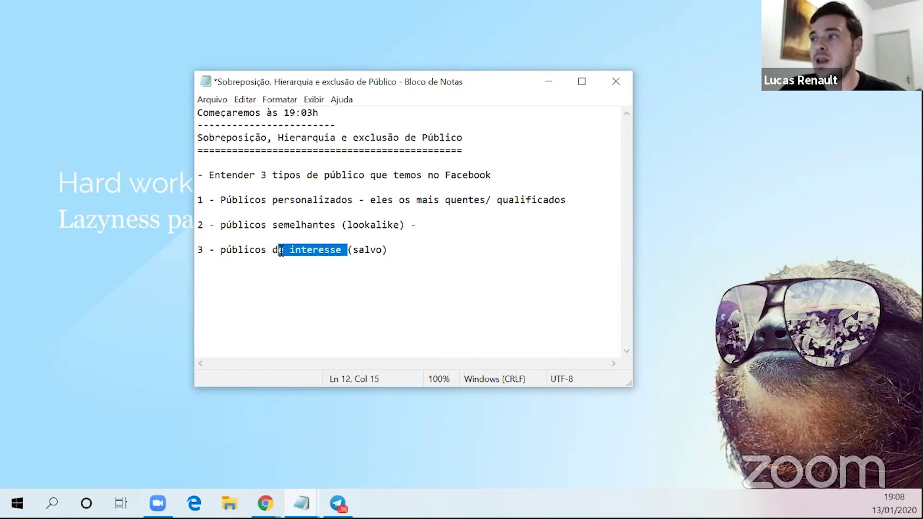
left_click(347, 250)
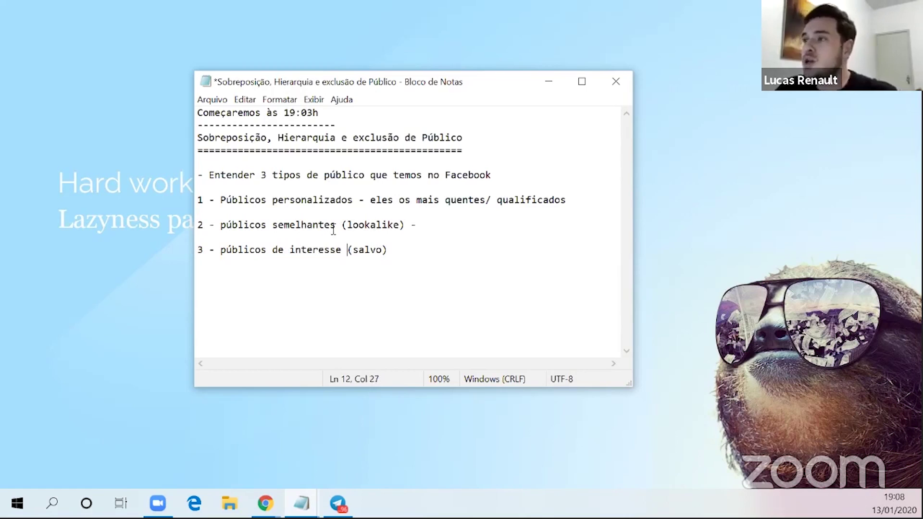
left_click(428, 224)
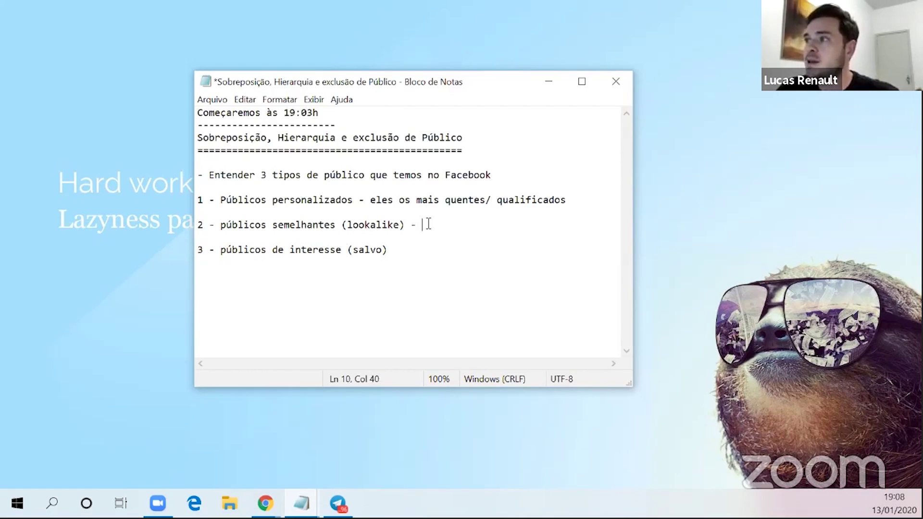
left_click_drag(422, 200, 490, 200)
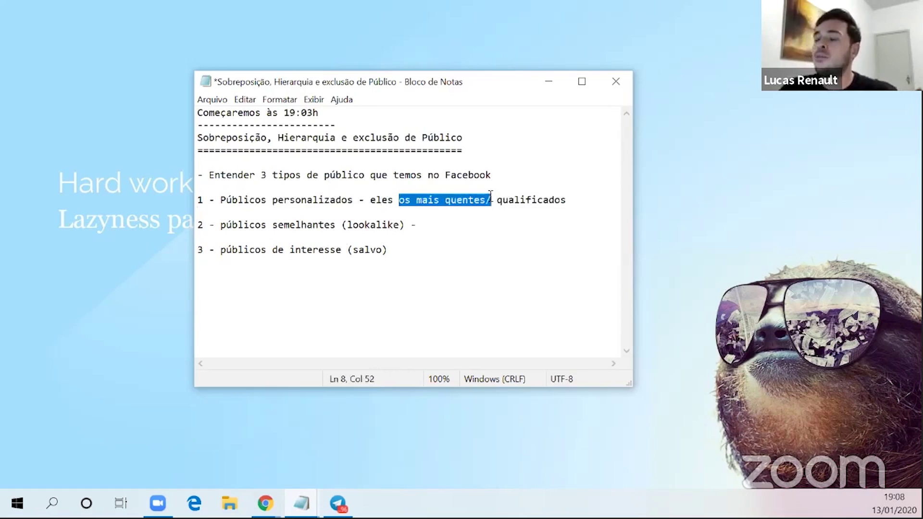
left_click(371, 224)
left_click(329, 229)
left_click_drag(222, 225, 519, 218)
left_click(445, 230)
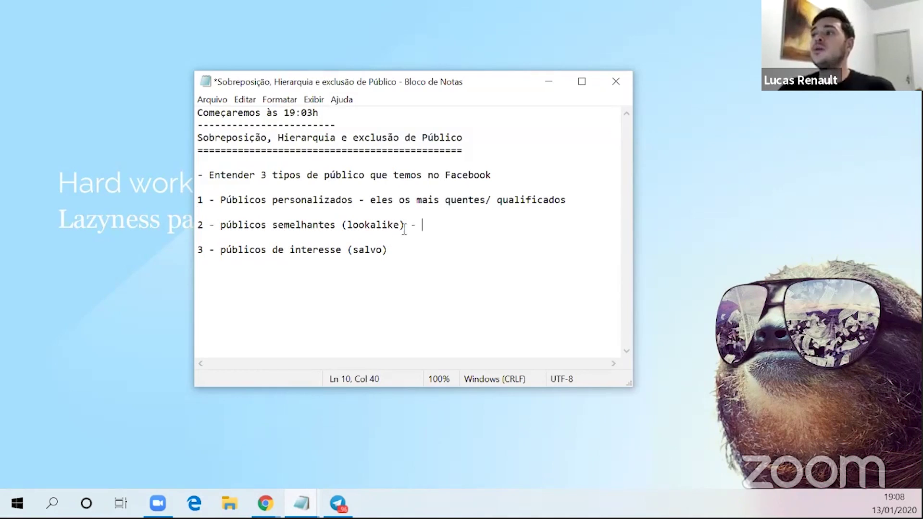
left_click(277, 254)
left_click(404, 235)
left_click(396, 224)
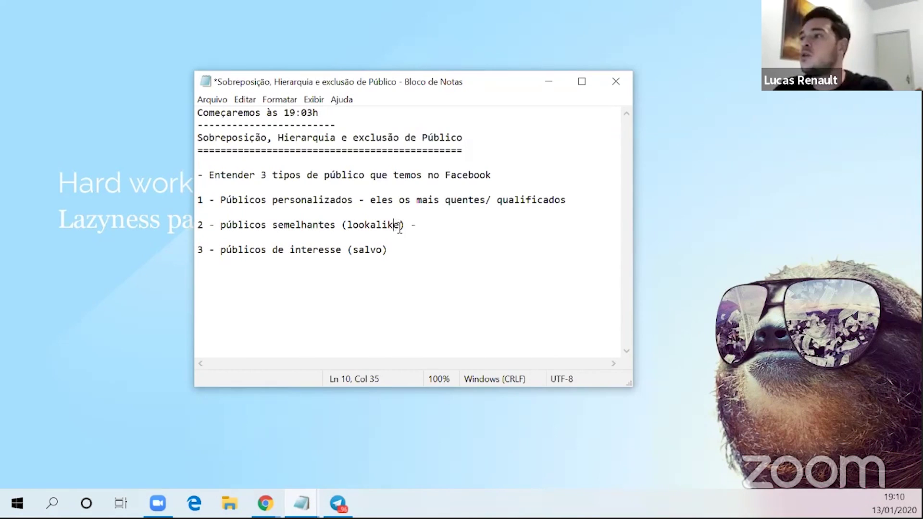
Continue the públicos semelhantes (lookalike) item after its dash with "é criado obrigatoriamente a partir de um perso".
left_click(432, 226)
type("é criado obrigatoriamente a partir d")
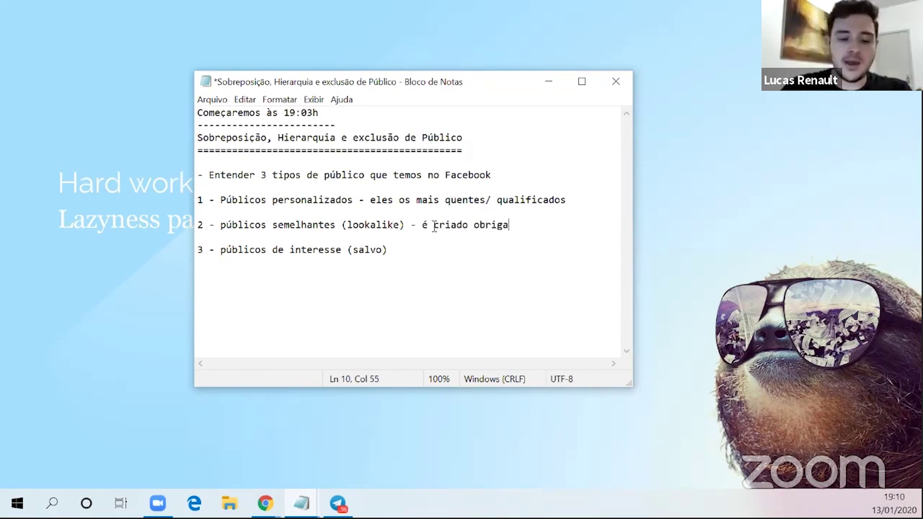
type("e um perso")
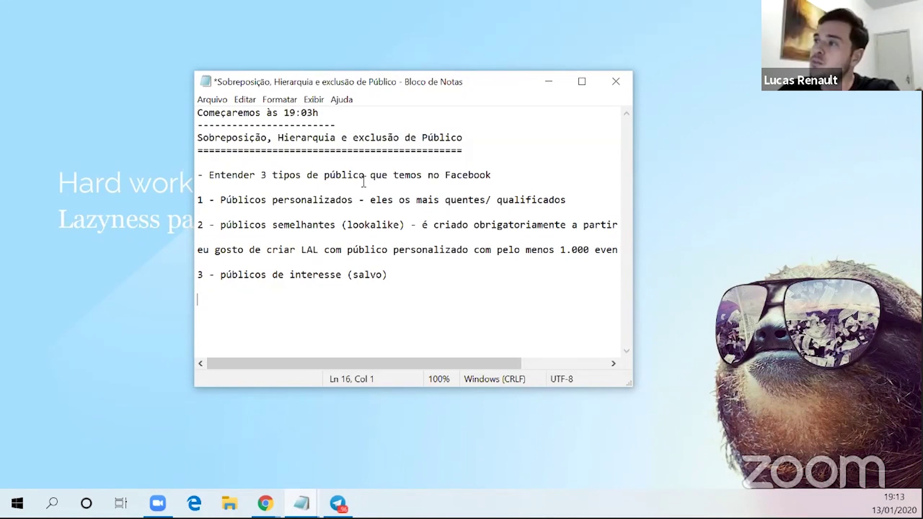
left_click_drag(209, 174, 388, 214)
left_click(346, 212)
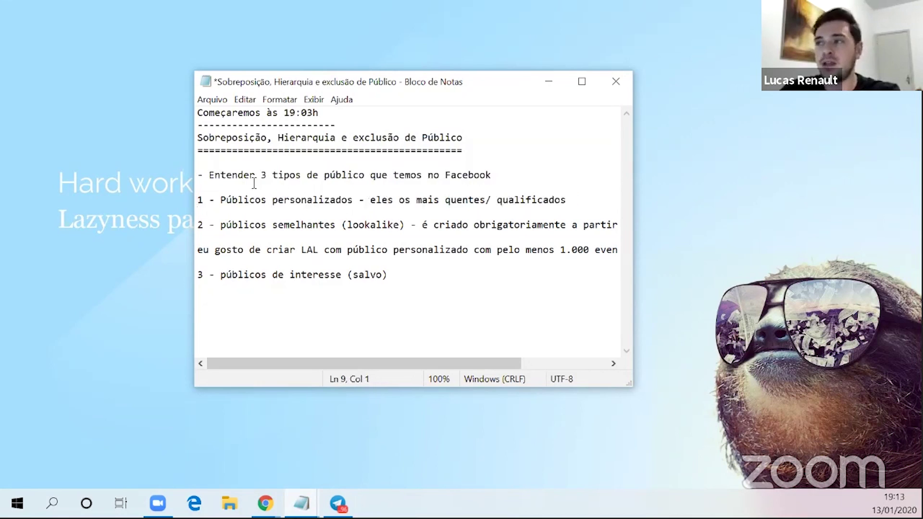
left_click_drag(279, 199, 306, 200)
key("shift+End")
left_click(411, 202)
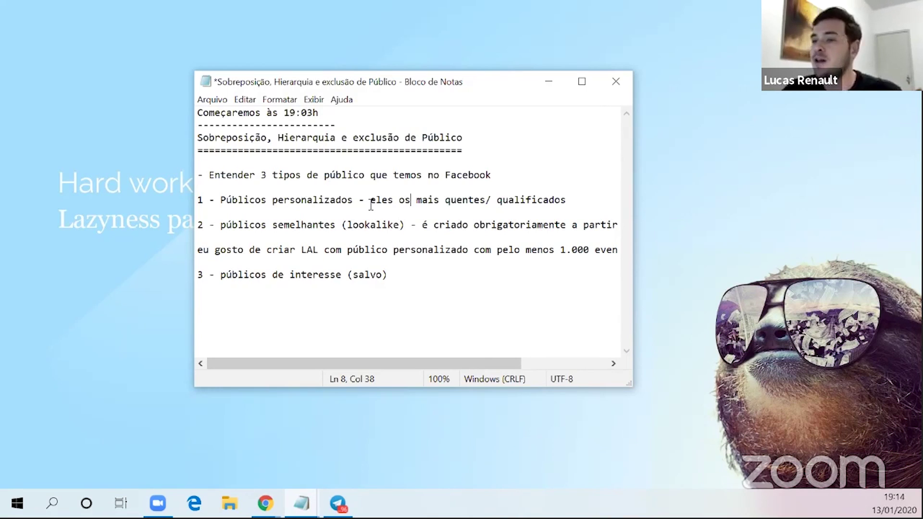
Insert a separator line of equals signs below the third item, públicos de interesse (salvo), leaving a blank line between them.
left_click(416, 275)
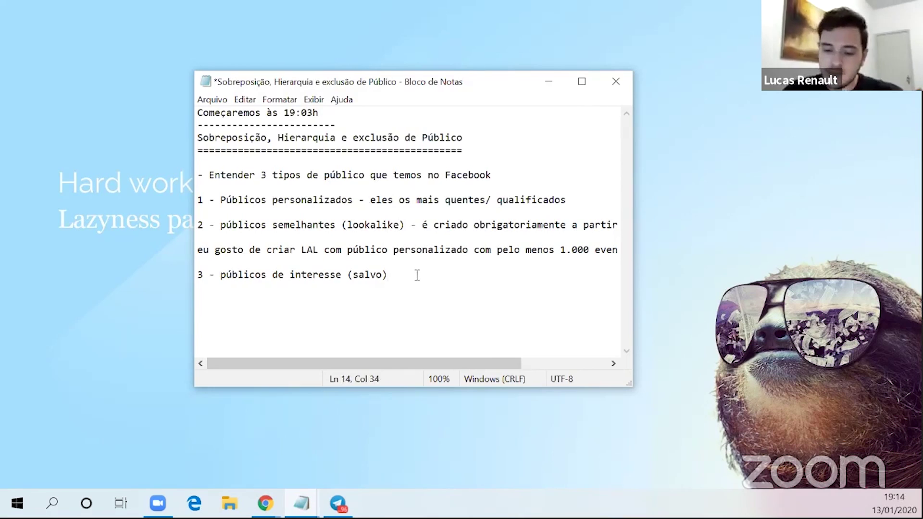
key("Return")
key("Return")
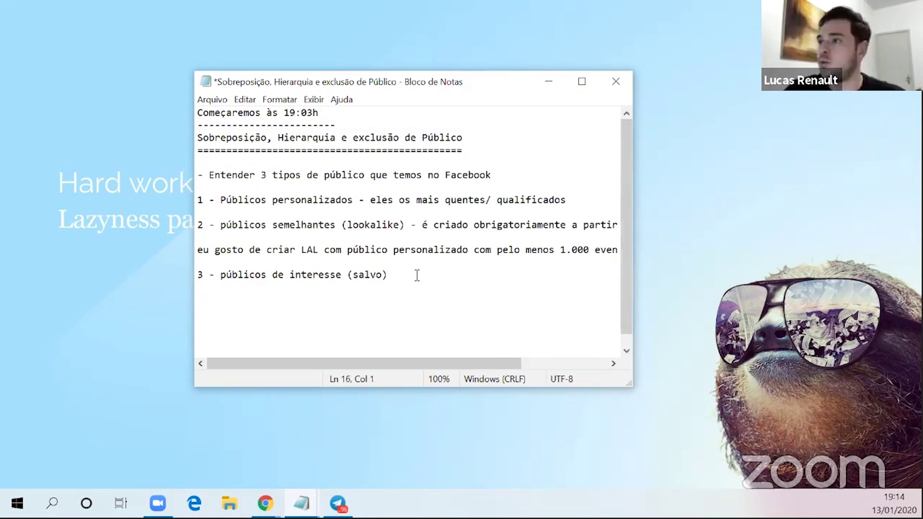
type("=====================================================")
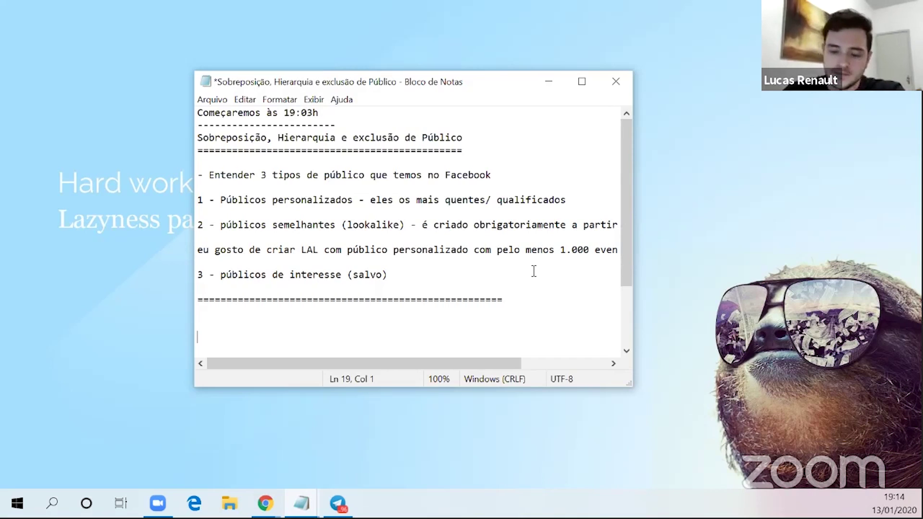
Switch to the Facebook Públicos page in Chrome and bring the "Sobreposição, Hierarquia e exclusão de Público" note back in front of it.
key("alt+Tab")
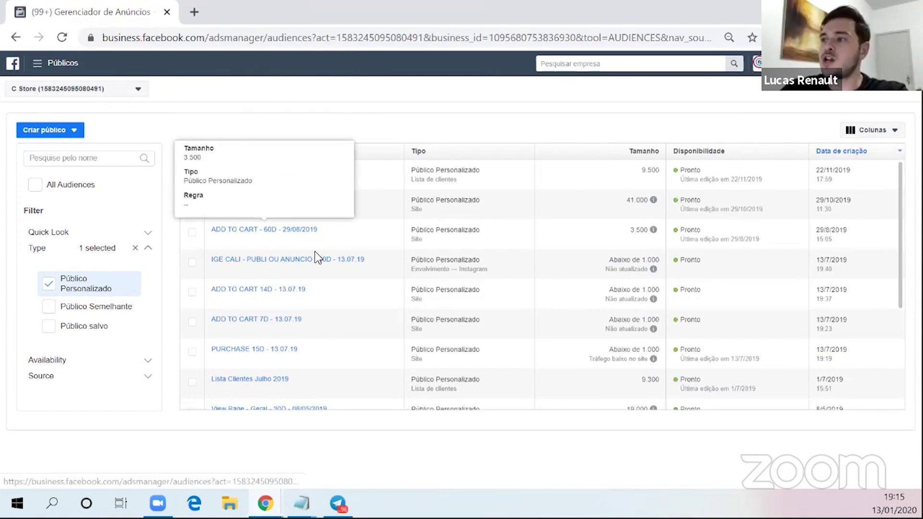
mouse_move(301, 503)
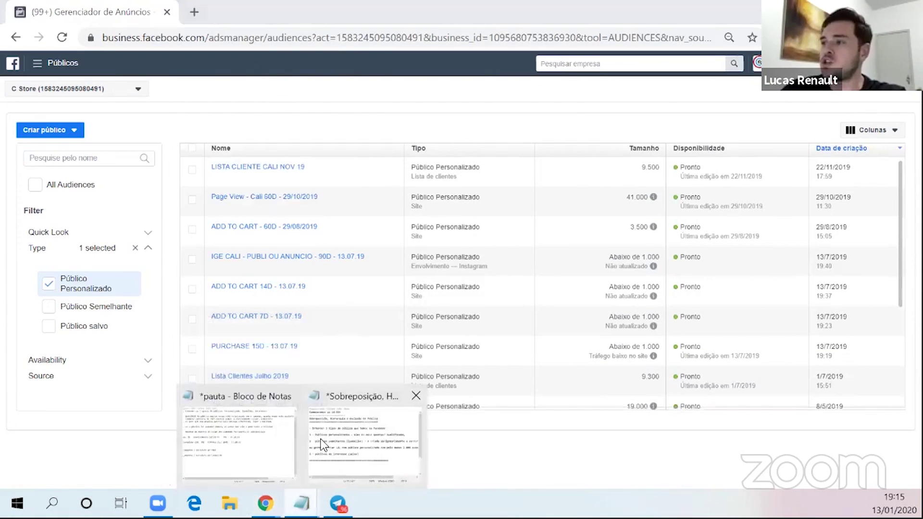
mouse_move(253, 437)
left_click(355, 435)
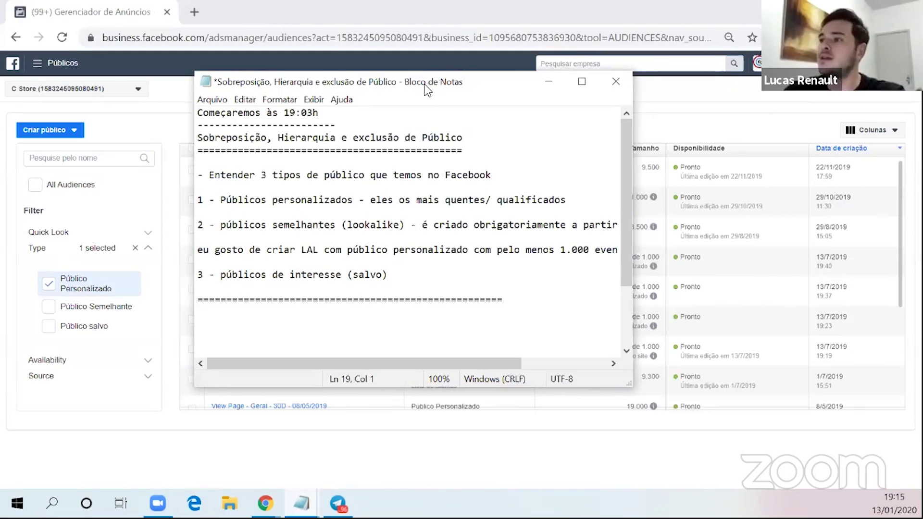
left_click_drag(425, 88, 428, 92)
Add the heading "CAMPANHA 1 DE RMKT DO PIXEL" below the separator and begin a "00 -" item under it.
left_click(236, 329)
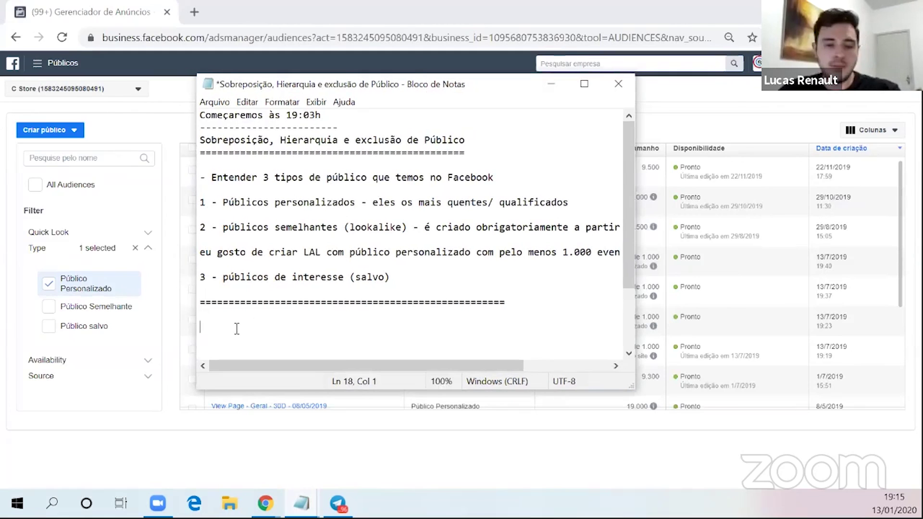
type("CAMPANHA ")
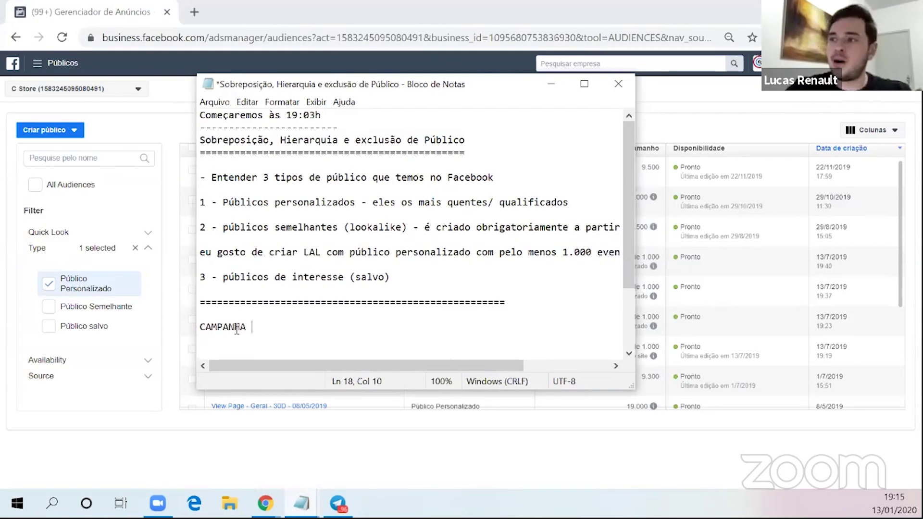
type("1 DE RMKT")
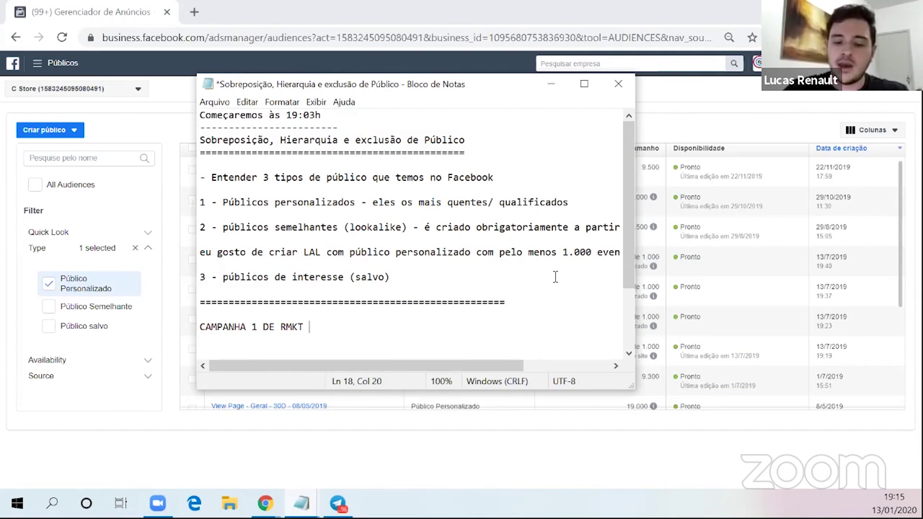
type("DO PIXEL")
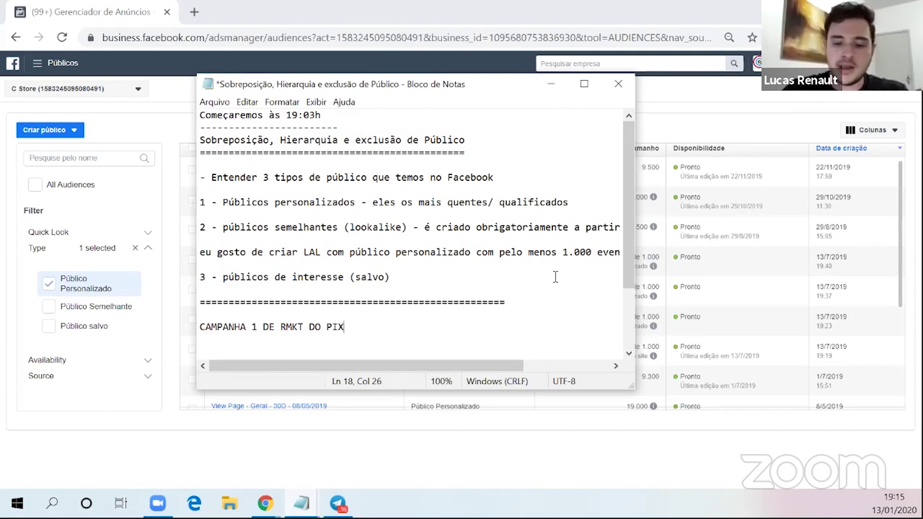
key("Return")
key("Return")
key("Return")
scroll(555, 277, "down", 1)
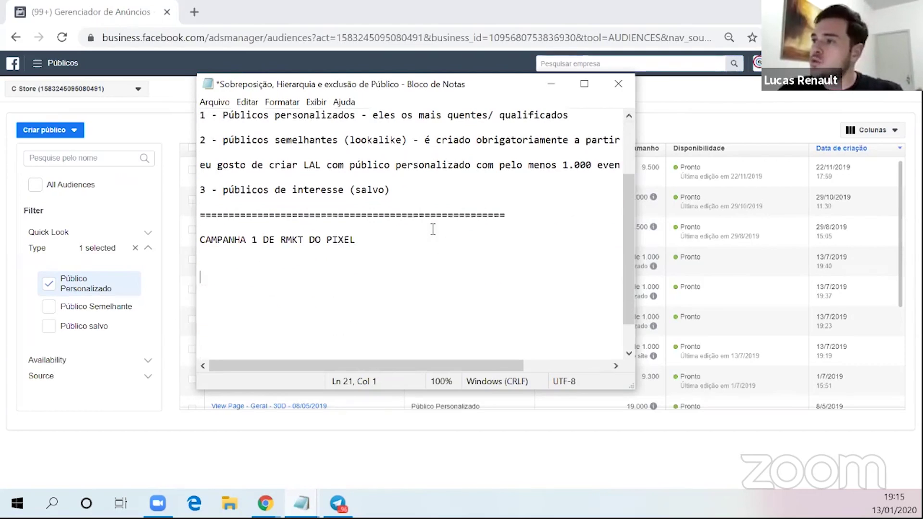
left_click(225, 269)
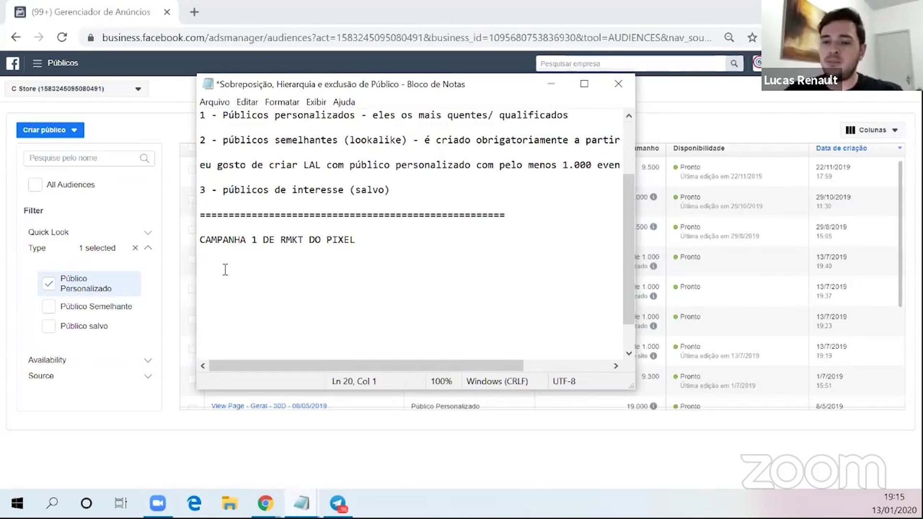
type("00 -")
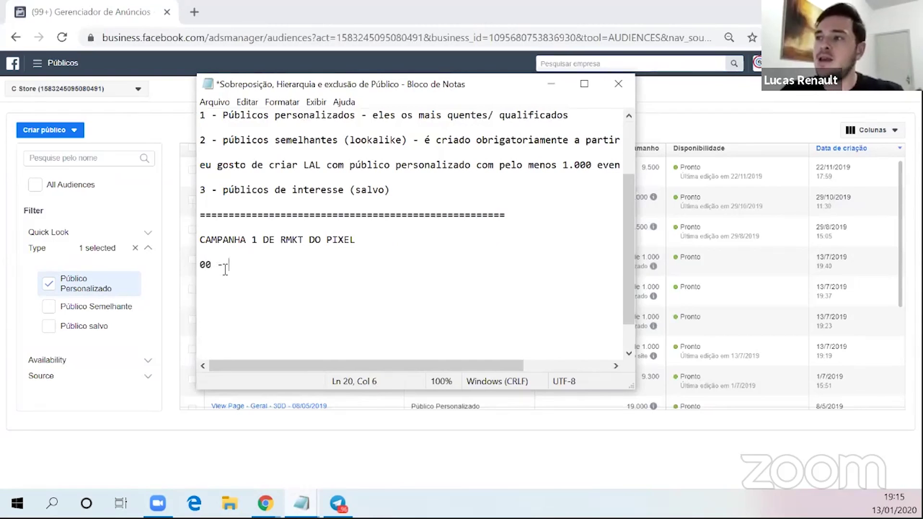
Start creating a custom audience on the Facebook Públicos page with Site as its source.
left_click(46, 140)
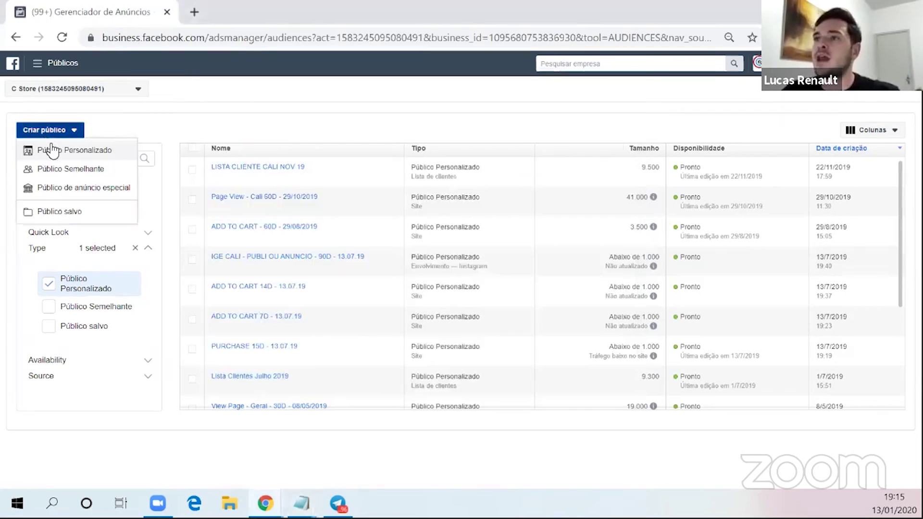
left_click(56, 152)
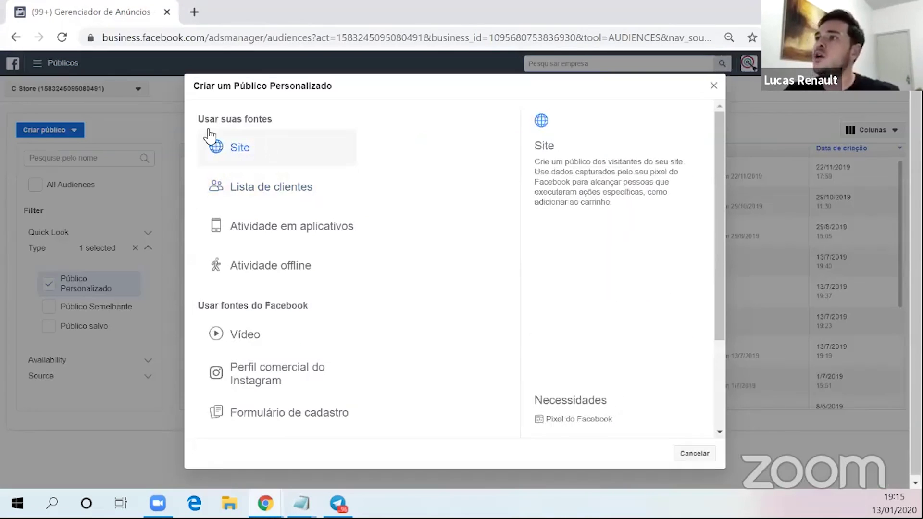
left_click(244, 165)
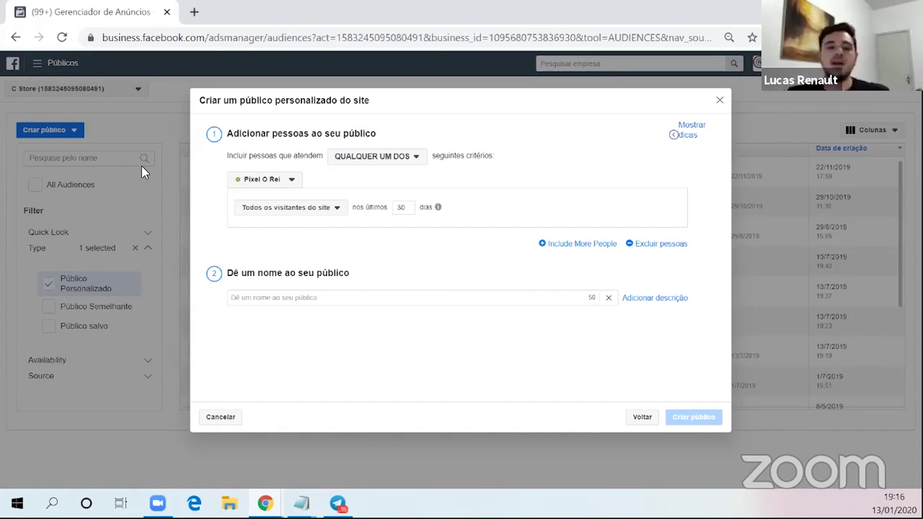
Set the audience criterion to the Purchase event within the last 180 days.
left_click(296, 217)
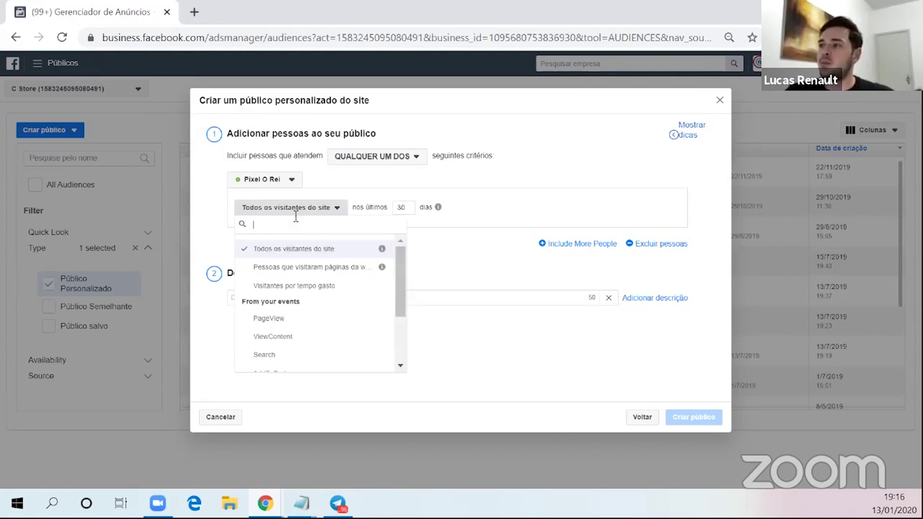
scroll(294, 313, "down", 3)
scroll(409, 302, "down", 1)
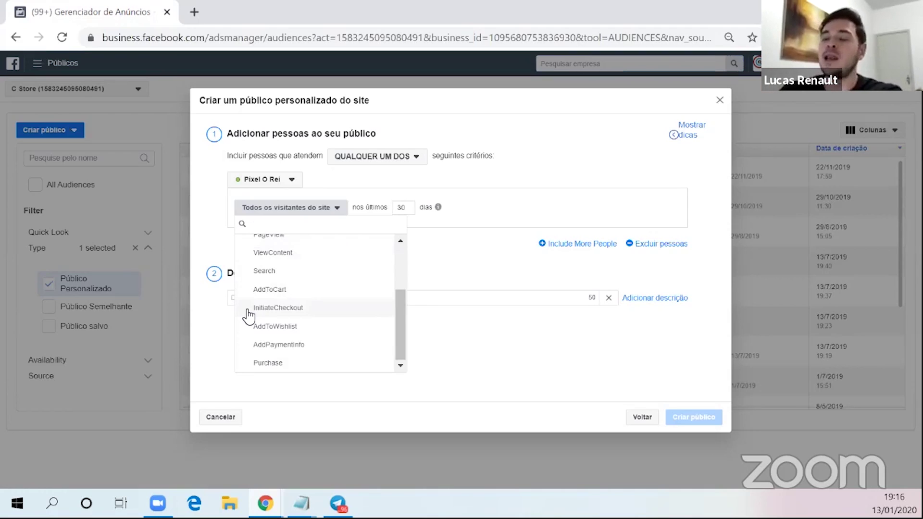
left_click(264, 364)
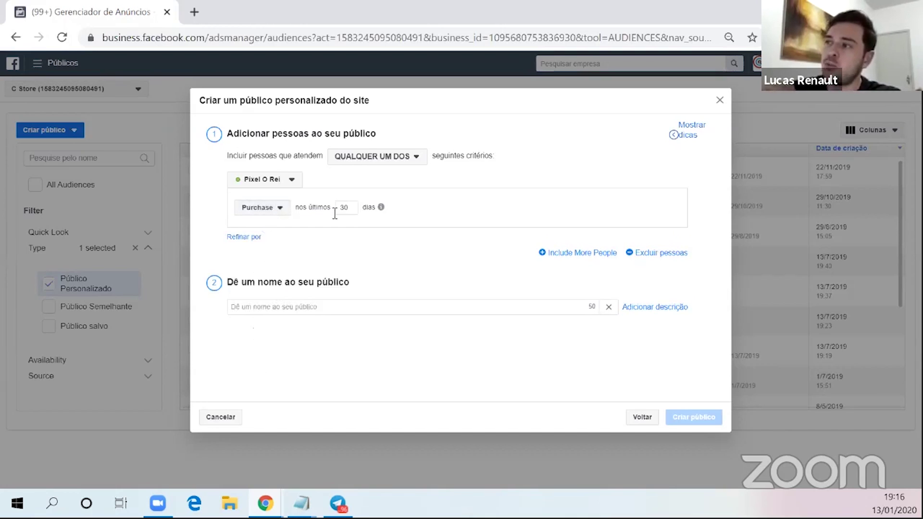
double_click(352, 209)
mouse_move(383, 206)
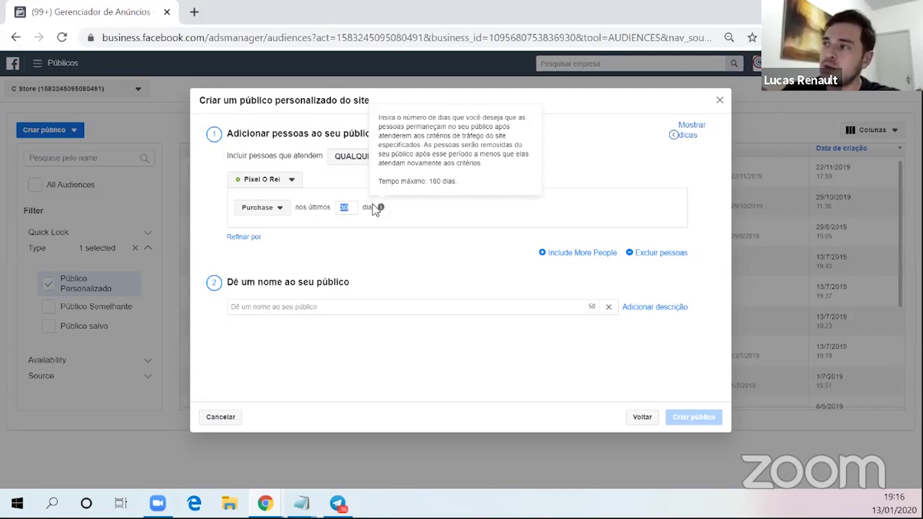
type("180")
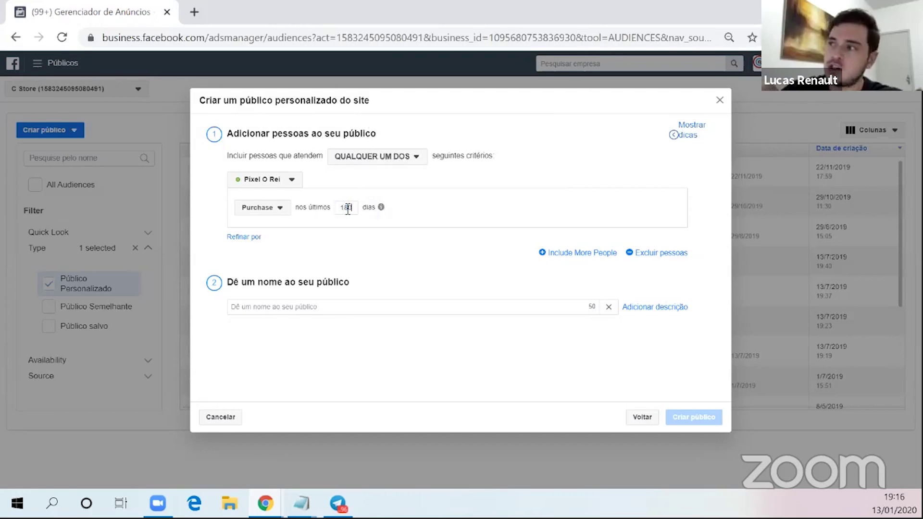
Name the new custom audience "PURCHASE 180D - 13.01.20".
left_click(294, 310)
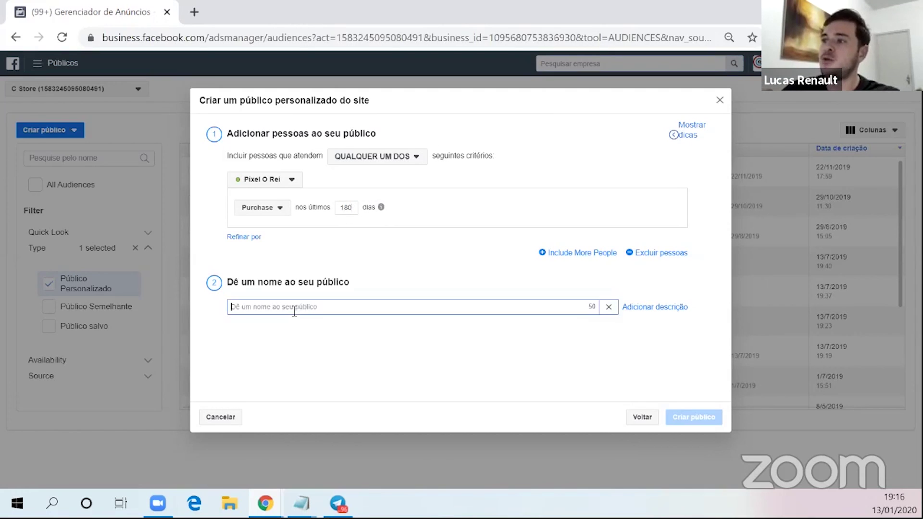
type("PURCHA")
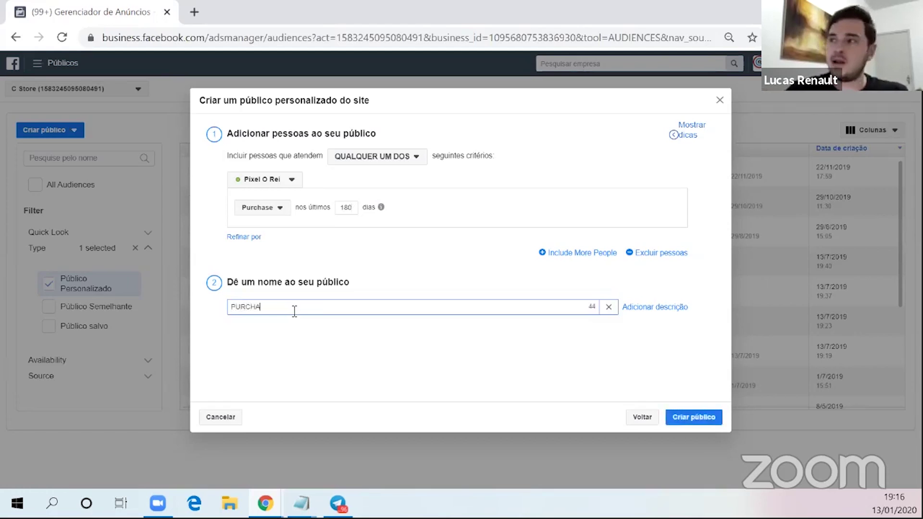
type("SE 180D - ")
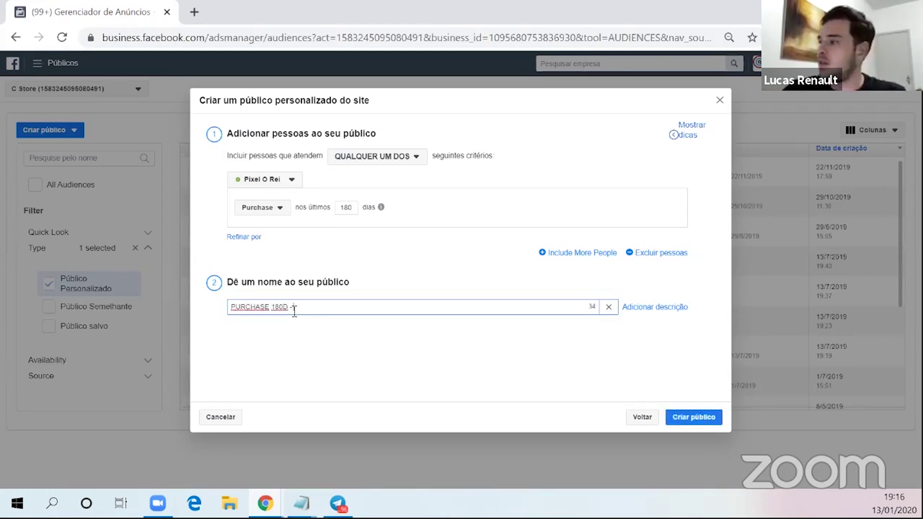
type("13.01")
type(".1")
type("20")
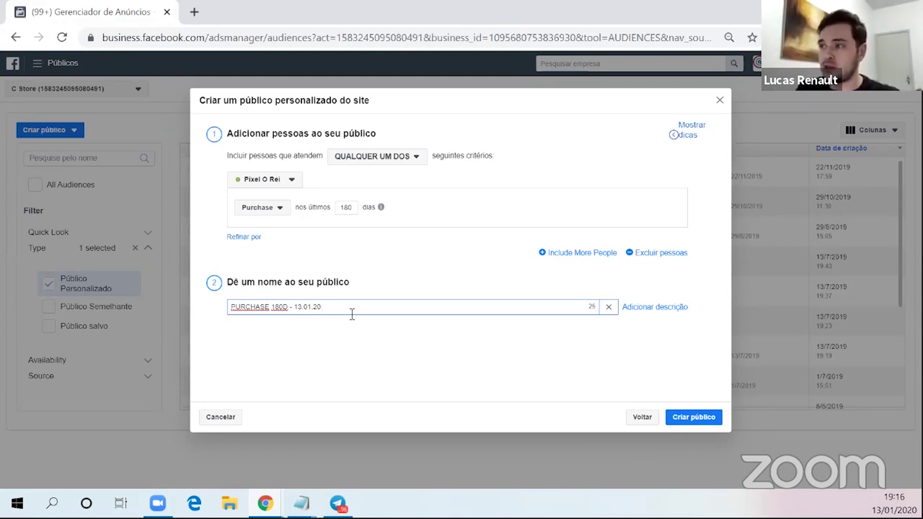
left_click_drag(331, 309, 192, 315)
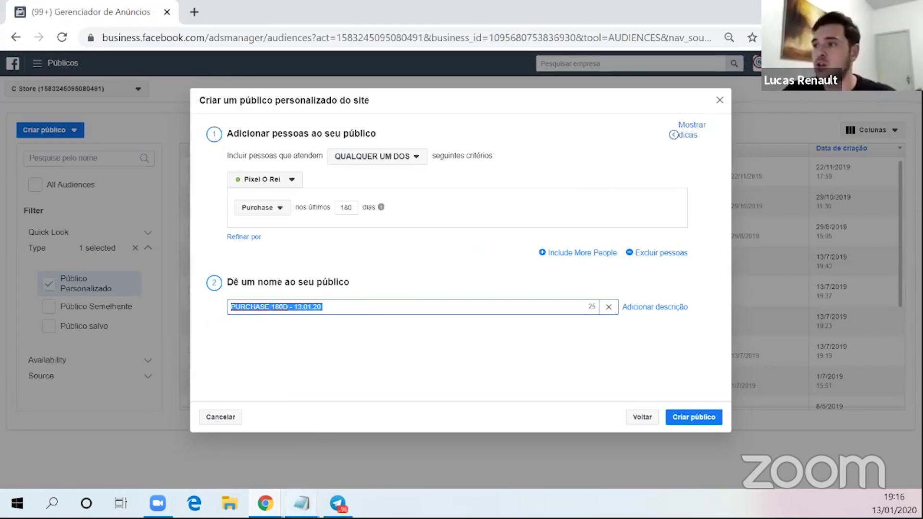
Bring the Notepad note forward and replace the "00 -" item with "1 - PURCHASE 180D".
mouse_move(301, 504)
left_click(342, 440)
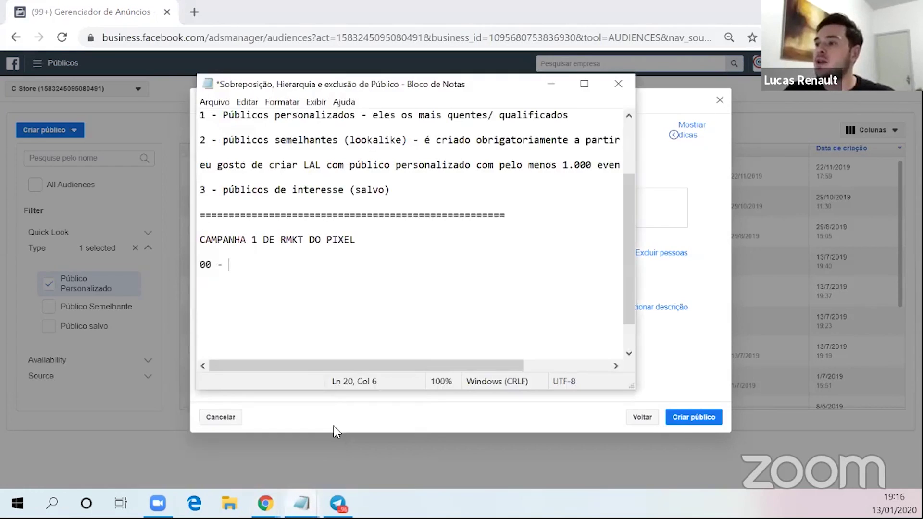
key("BackSpace")
key("BackSpace")
key("BackSpace")
key("BackSpace")
key("BackSpace")
type("1 - ")
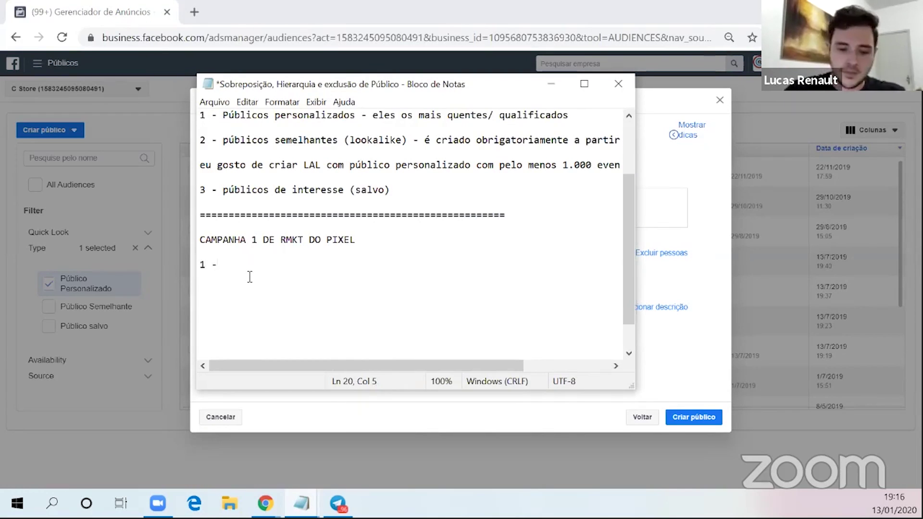
type("PURCHASE 180D")
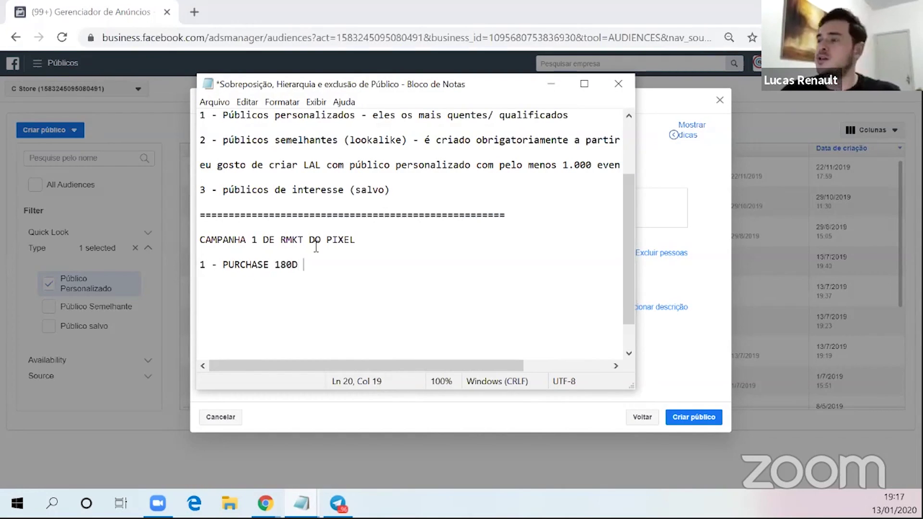
Discard the unfinished audience on the Públicos page and search the custom audiences for "180".
left_click(551, 85)
left_click(138, 151)
left_click(121, 158)
type("180")
mouse_move(232, 177)
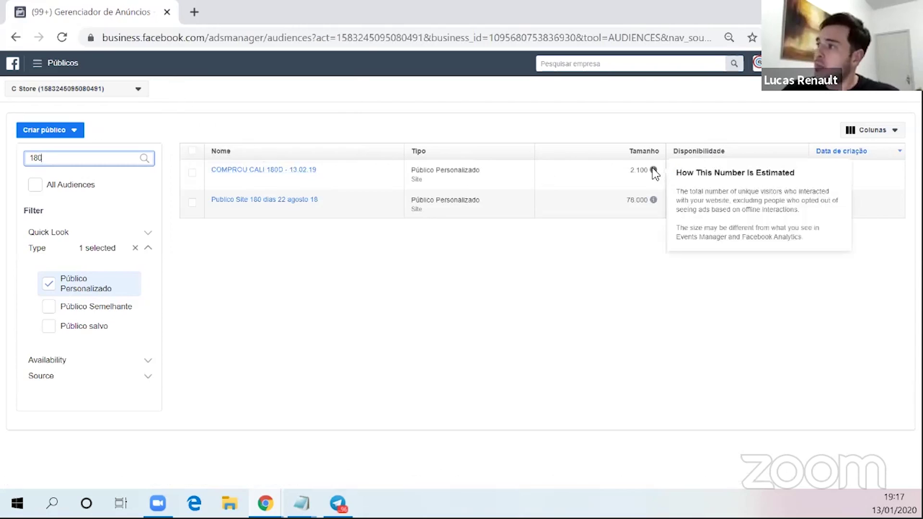
Return to the note, append the audience size to item 1 as "- 2.100P" and minimize the note.
key("alt+Tab")
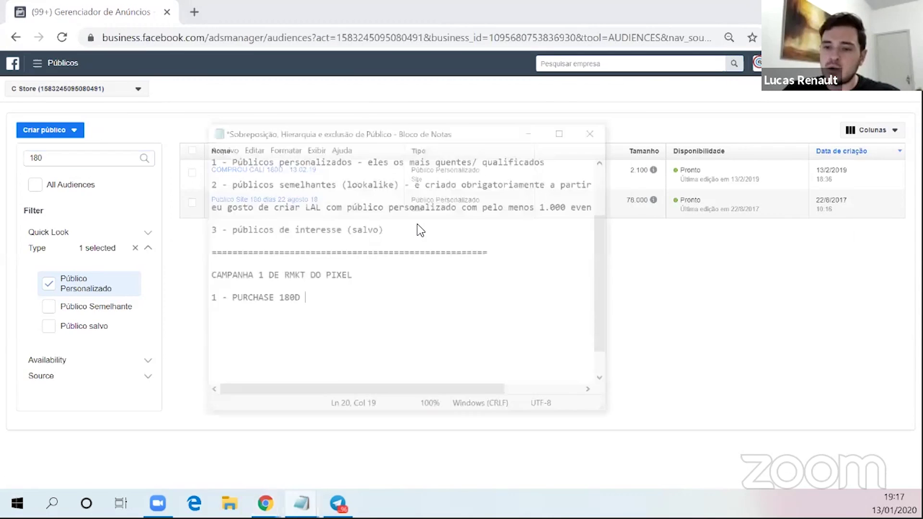
type("- ")
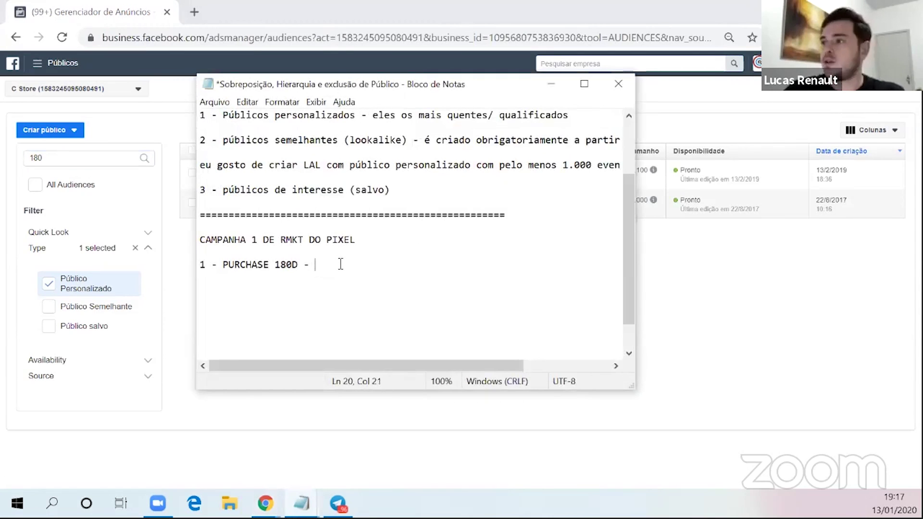
type("2.1000")
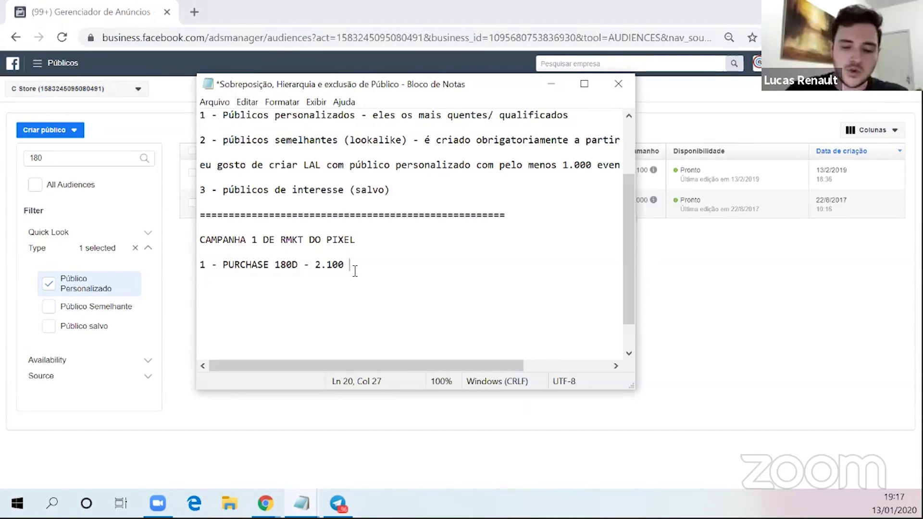
key("BackSpace")
type("P")
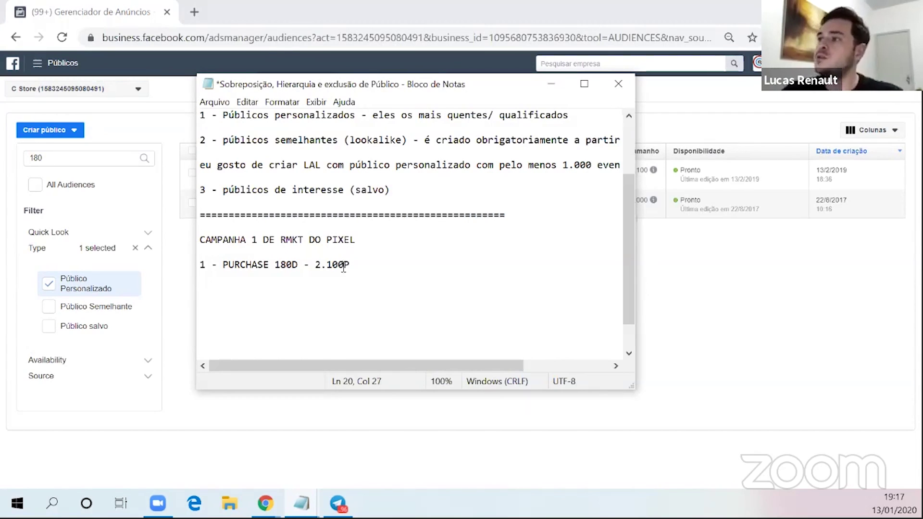
type("E")
key("BackSpace")
key("BackSpace")
type("E")
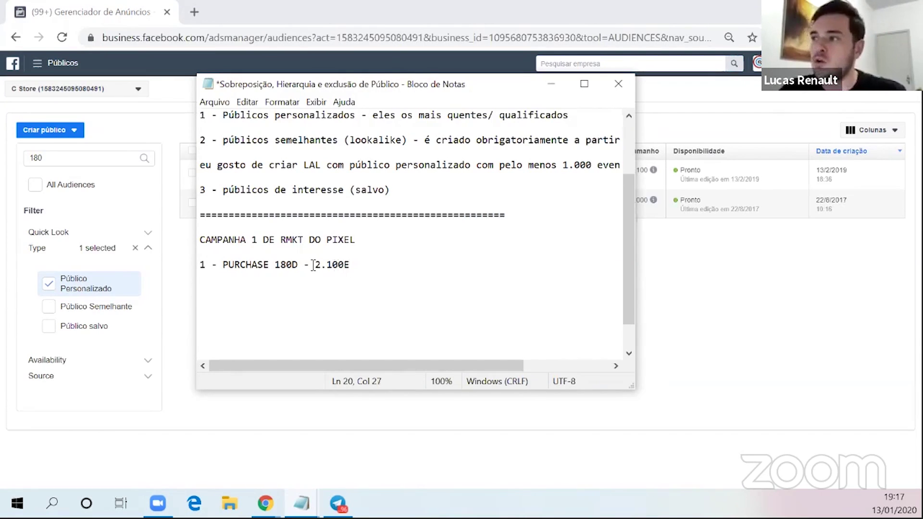
left_click(543, 85)
left_click(59, 130)
left_click(99, 151)
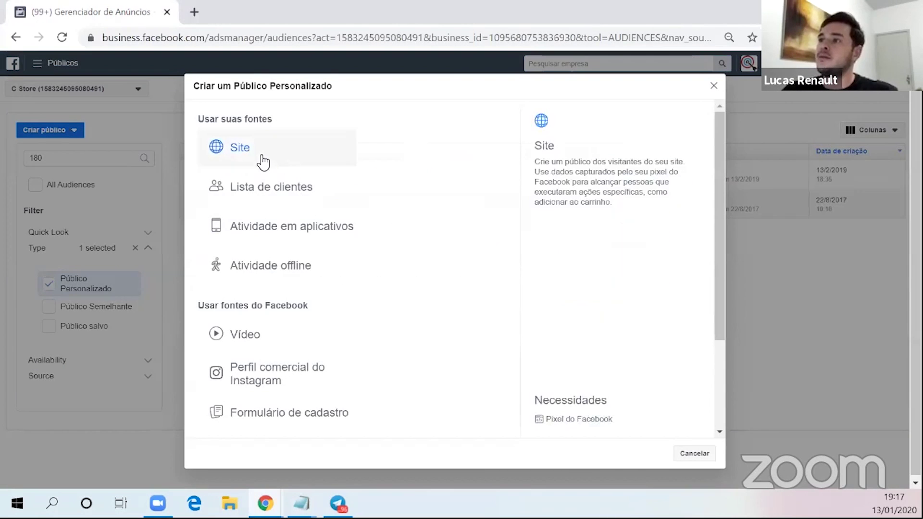
left_click(713, 85)
Search the custom audiences for "ADD".
key("ctrl+a")
type("ADD")
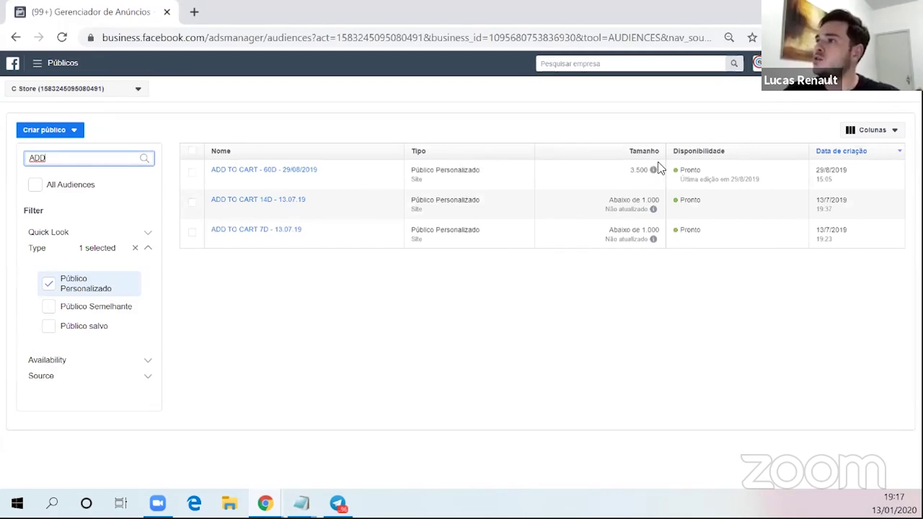
left_click(107, 210)
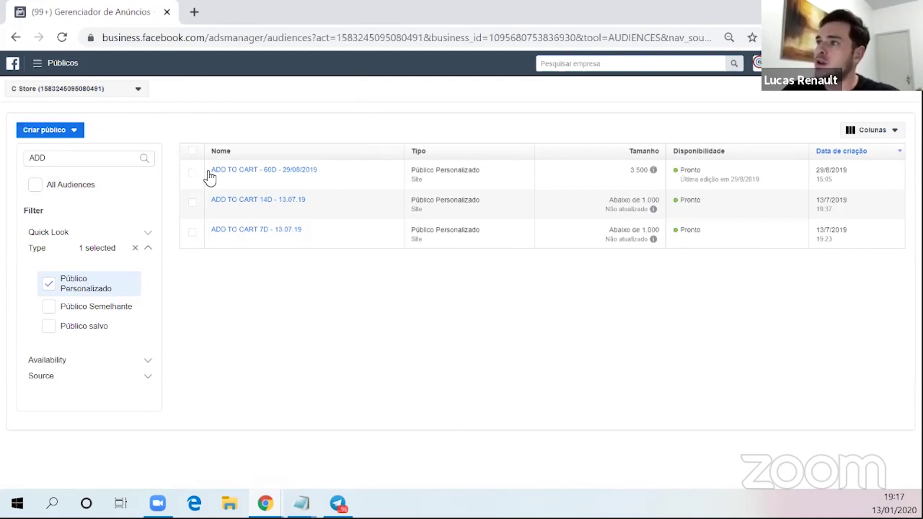
Add item "2 - ADD CART 60D - 3.500P" to the note and begin a "3 -" item below it.
mouse_move(295, 494)
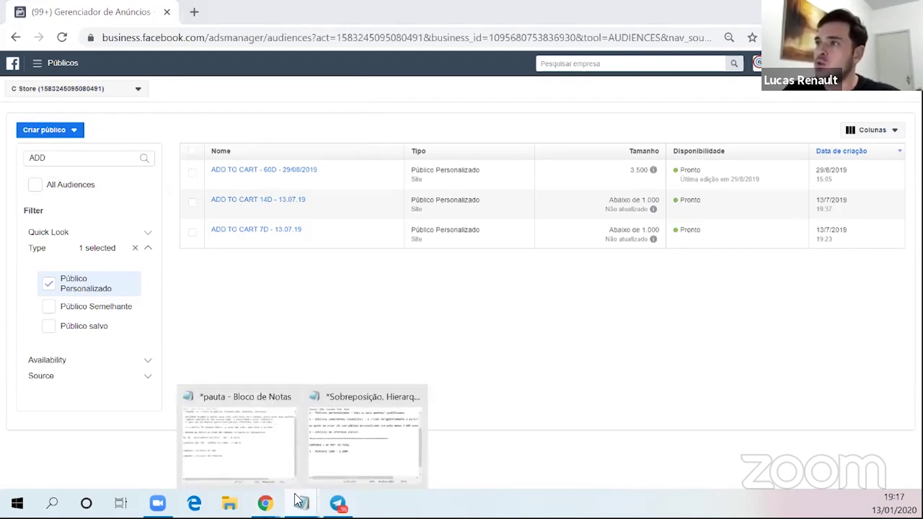
left_click(331, 433)
key("Return")
key("Return")
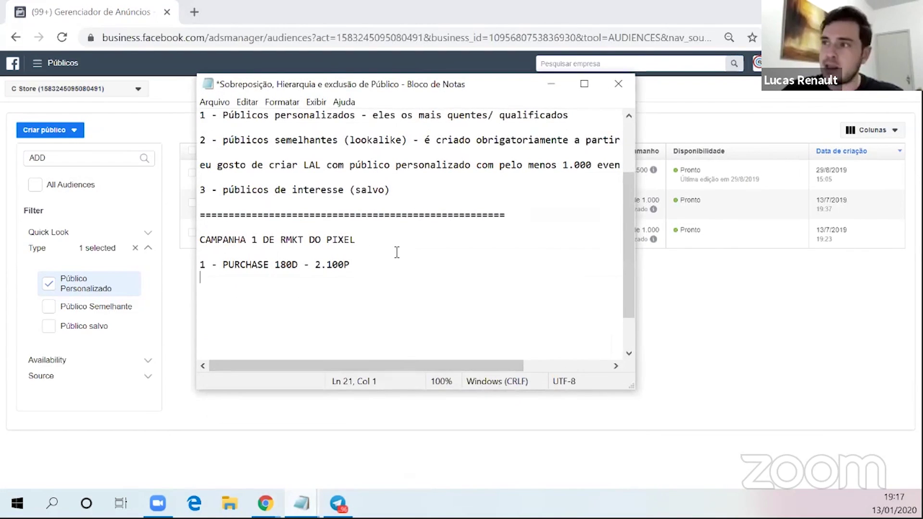
type("2-")
key("BackSpace")
type("- ADD ")
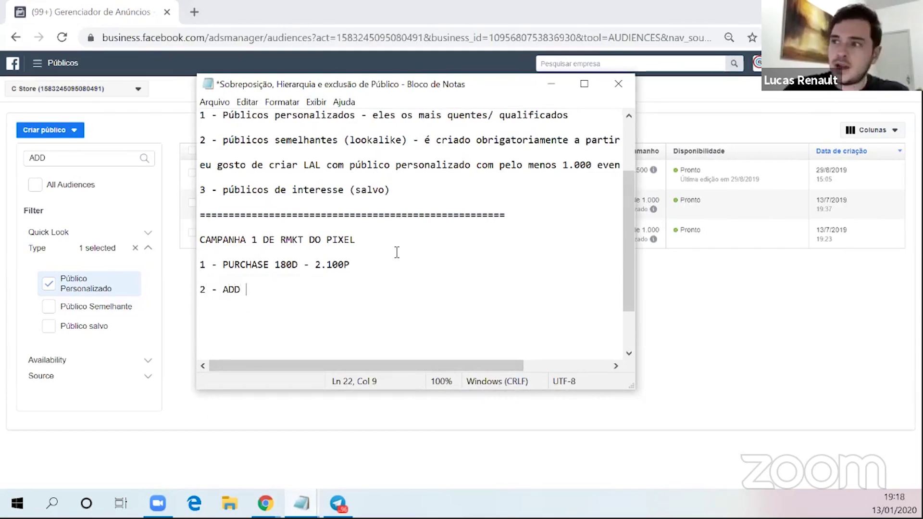
type("CART 60D - 35")
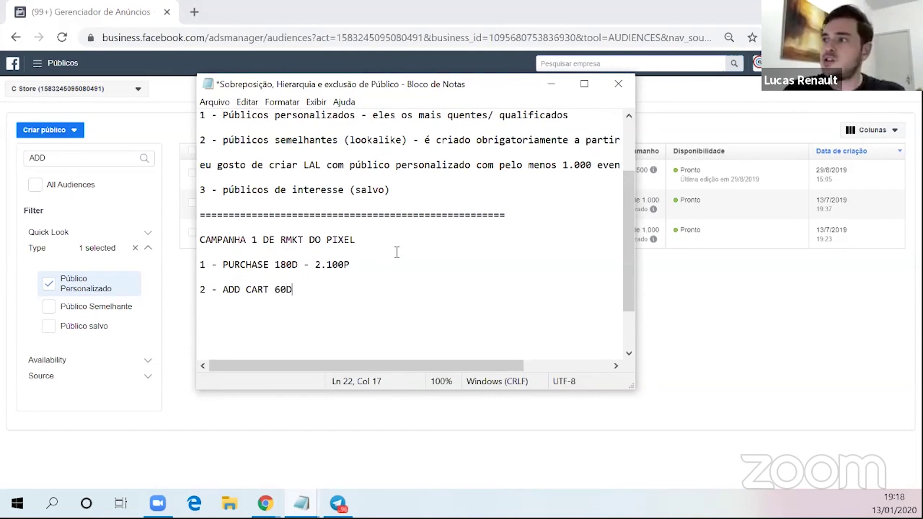
key("BackSpace")
type(".500P")
key("Return")
key("Return")
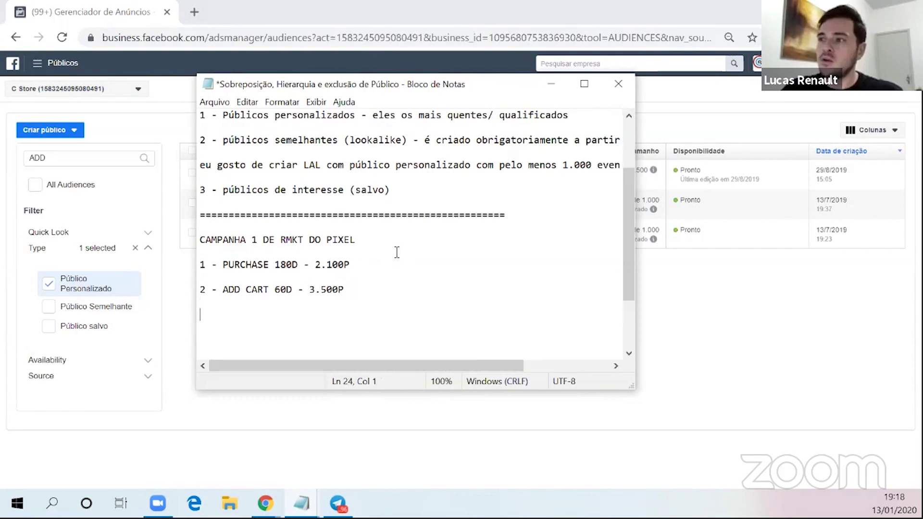
type("3 -")
Search the custom audiences for "PAGE" and complete the note's item 3 as "PAGE VIEW SITE 30D - 19.000P".
double_click(65, 164)
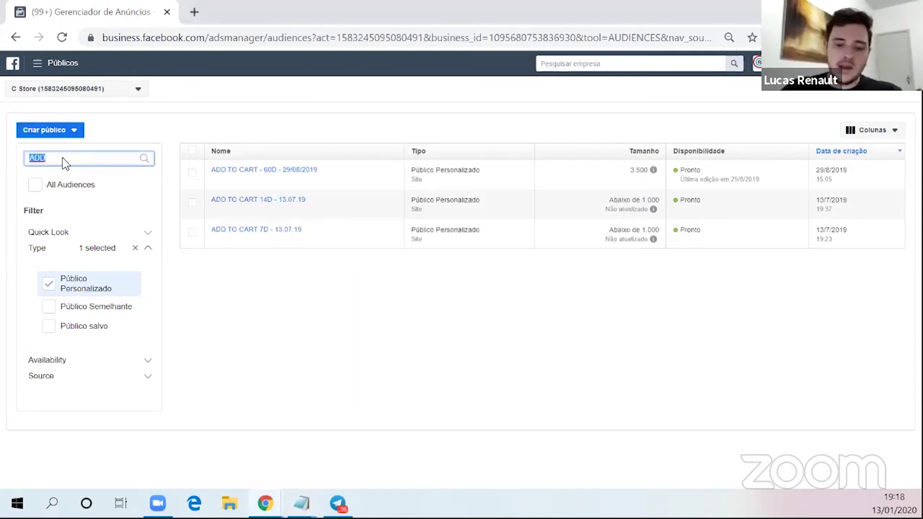
type("PAGE")
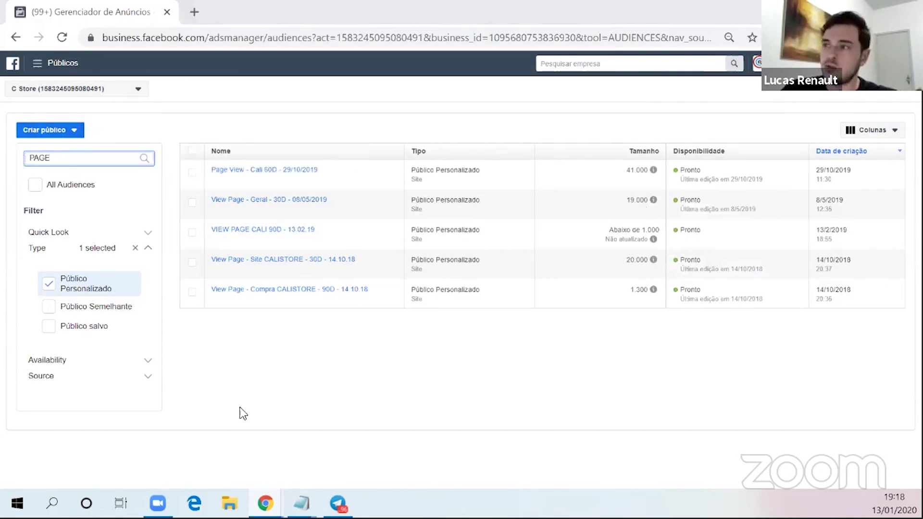
key("alt+Tab")
type("PAGE VIEW SITE 30D - 19.000P")
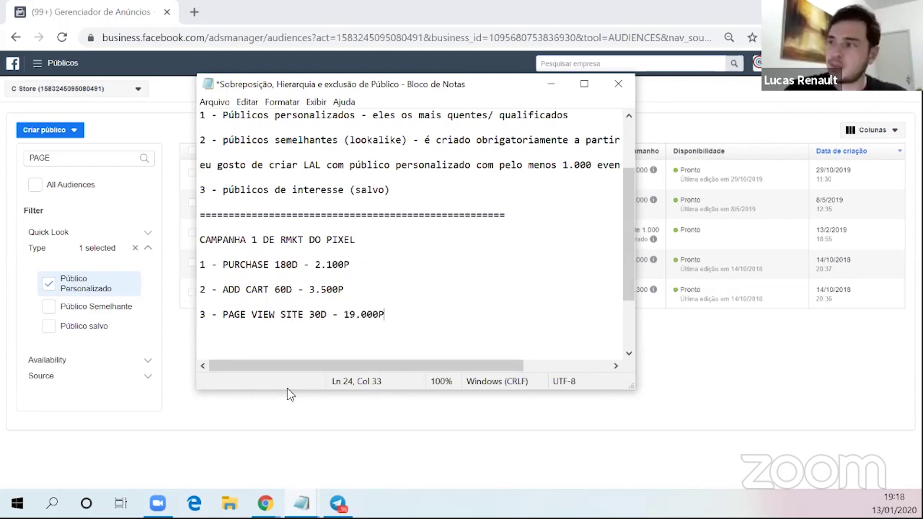
key("Return")
key("Return")
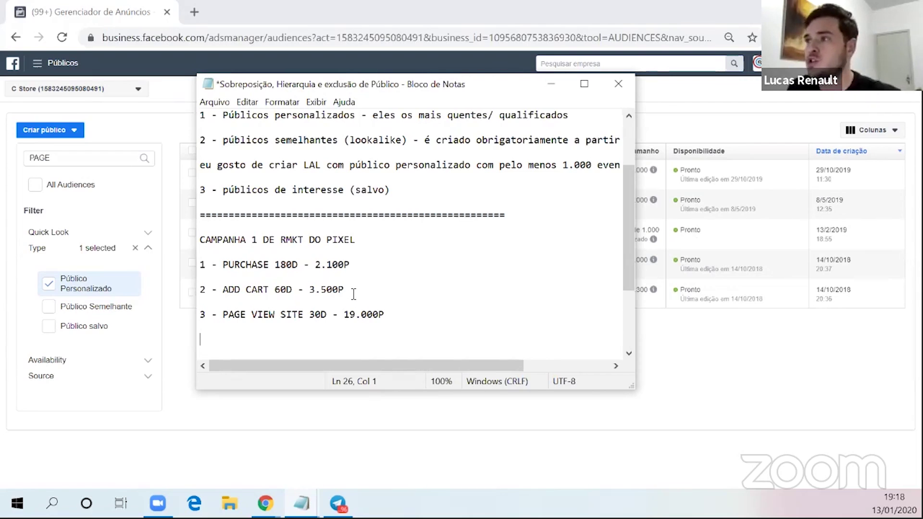
Start another custom audience with Site as its source and view the pixel events in its criterion list.
left_click_drag(371, 241, 290, 240)
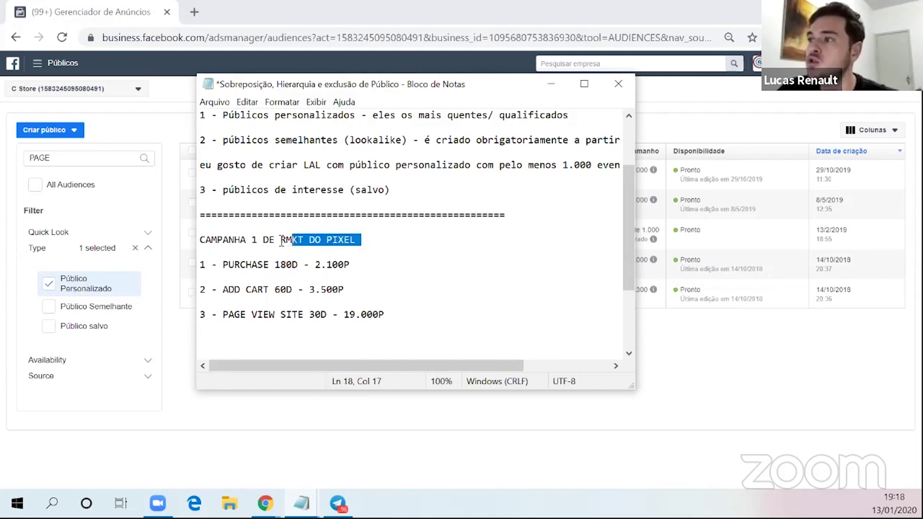
left_click(67, 130)
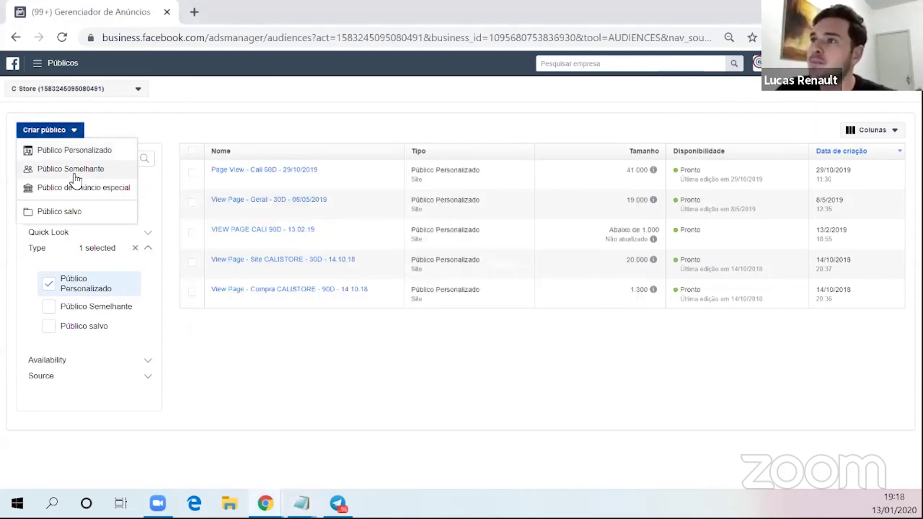
left_click(68, 150)
left_click(242, 148)
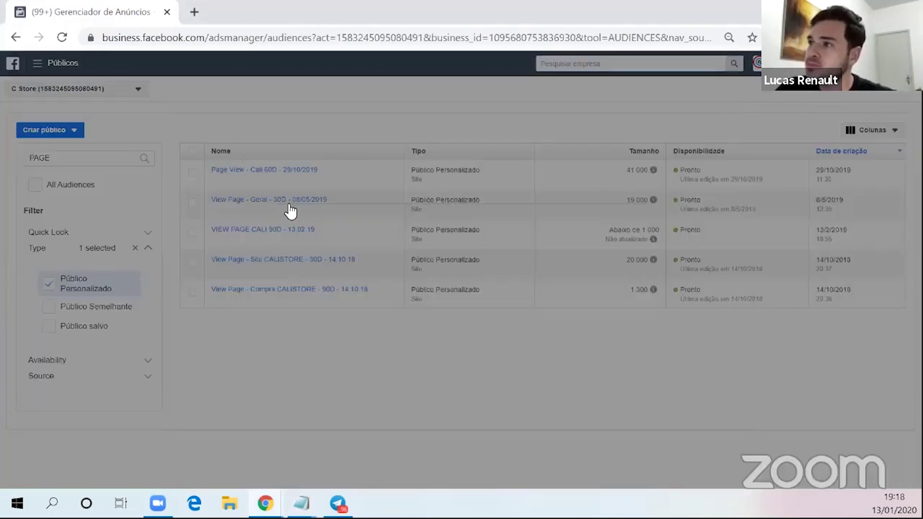
left_click(289, 208)
scroll(284, 269, "down", 3)
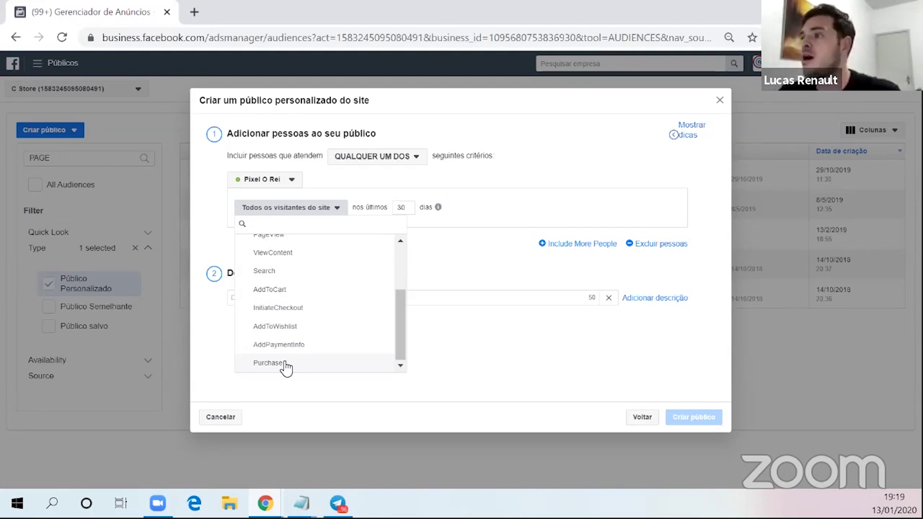
Bring the note forward and examine the purchase, add-to-cart and page-view items, comparing their time windows and audience sizes.
mouse_move(301, 503)
left_click(362, 443)
left_click_drag(200, 265, 295, 264)
left_click(310, 264)
left_click_drag(355, 264, 201, 265)
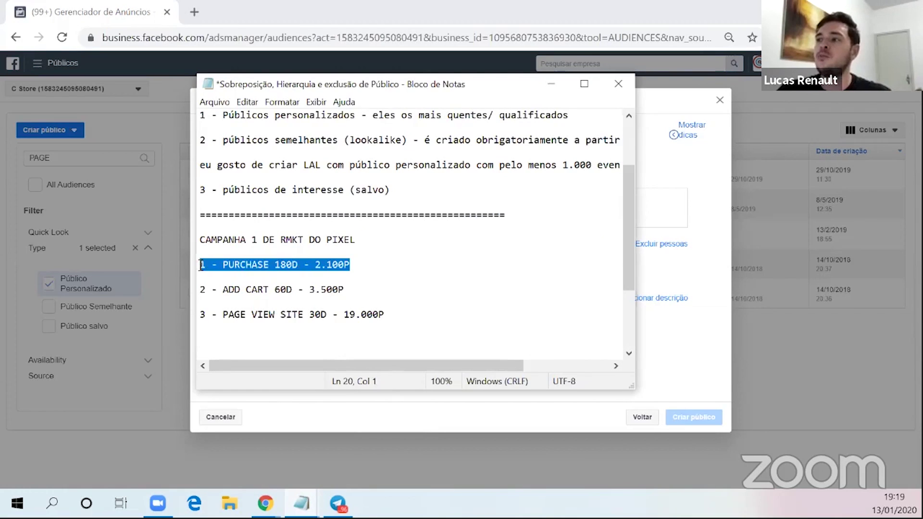
left_click(303, 299)
scroll(308, 289, "down", 1)
left_click_drag(367, 262, 222, 254)
left_click(269, 253)
left_click_drag(358, 260, 303, 255)
left_click(349, 258)
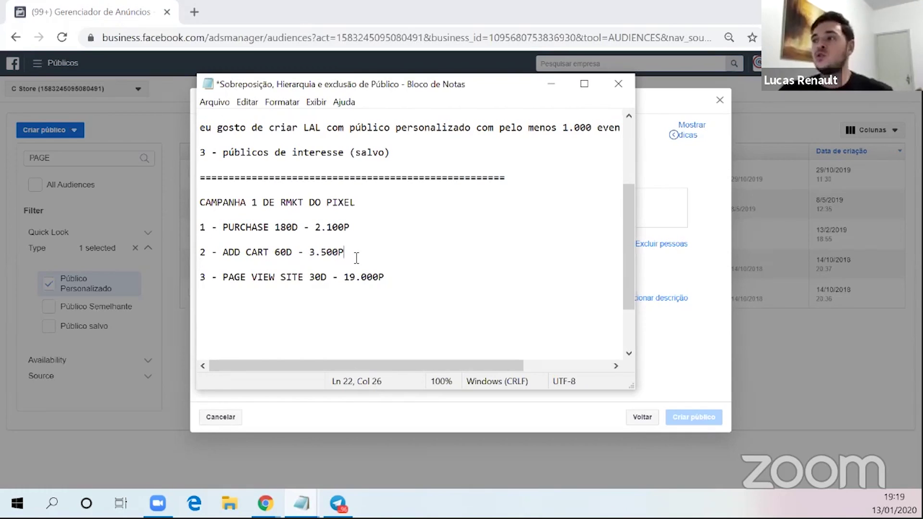
left_click_drag(357, 258, 226, 254)
left_click(305, 252)
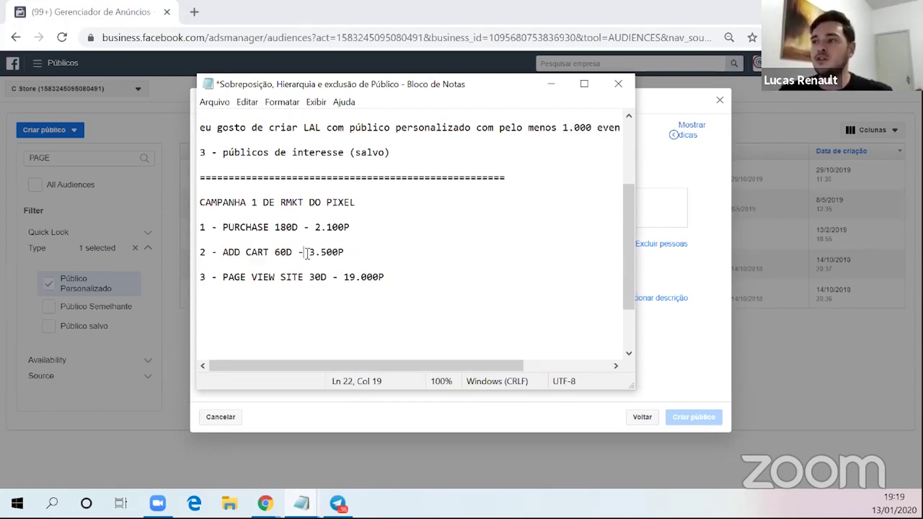
left_click_drag(299, 226, 245, 230)
left_click(243, 241)
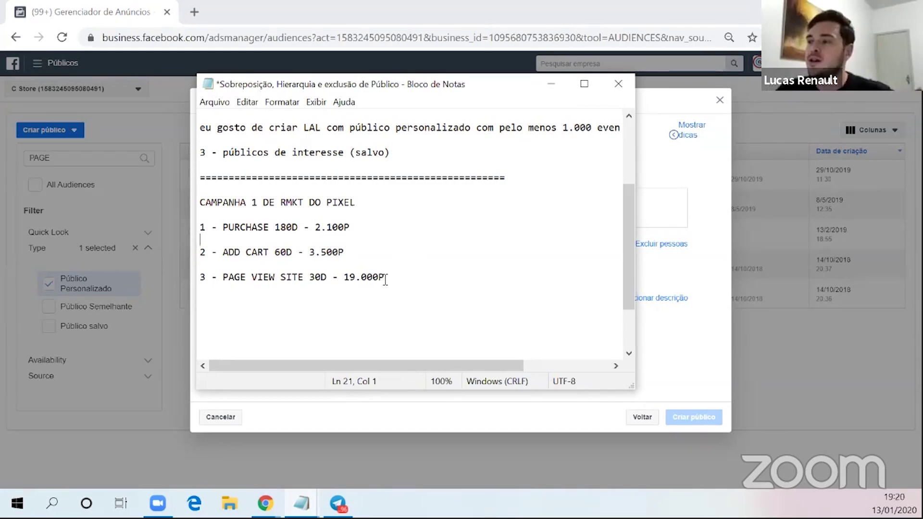
left_click_drag(385, 277, 325, 277)
left_click(371, 296)
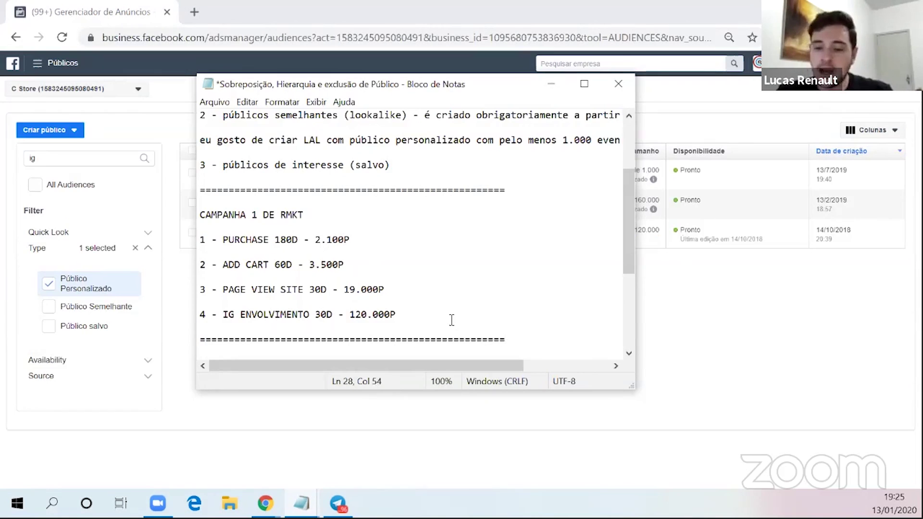
Lengthen the separator line below the remarketing list and start a new line two rows beneath it.
type("==")
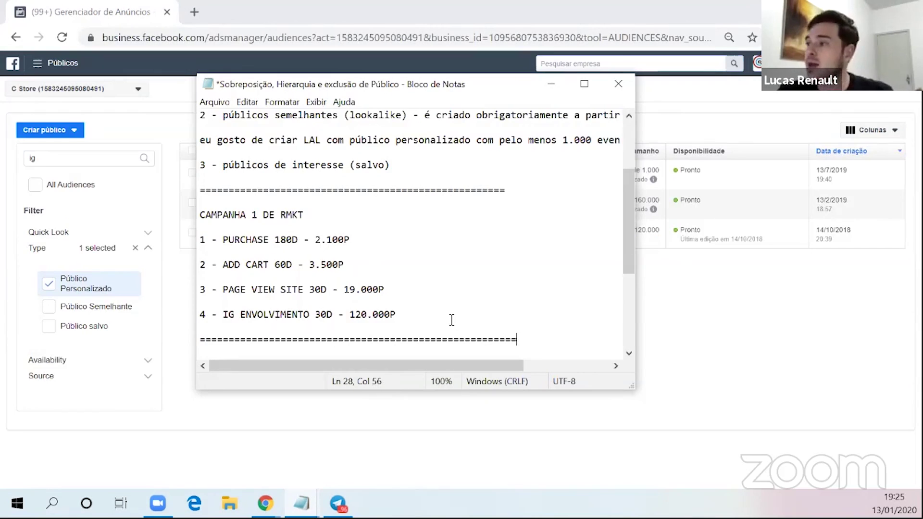
key("Return")
key("Return")
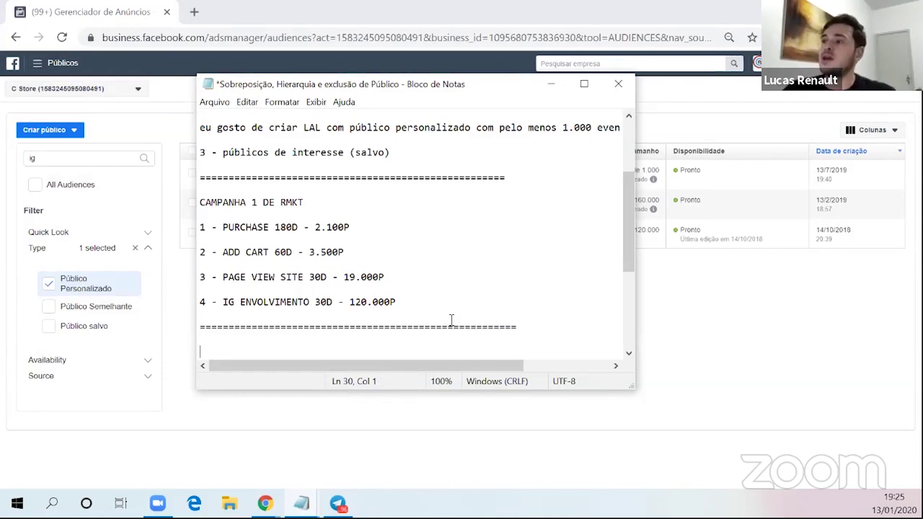
Examine the four audiences listed under "CAMPANHA 1 DE RMKT", comparing the purchase, add-to-cart and page-view audience sizes.
left_click_drag(403, 303, 354, 262)
left_click(315, 227)
left_click_drag(405, 303, 291, 219)
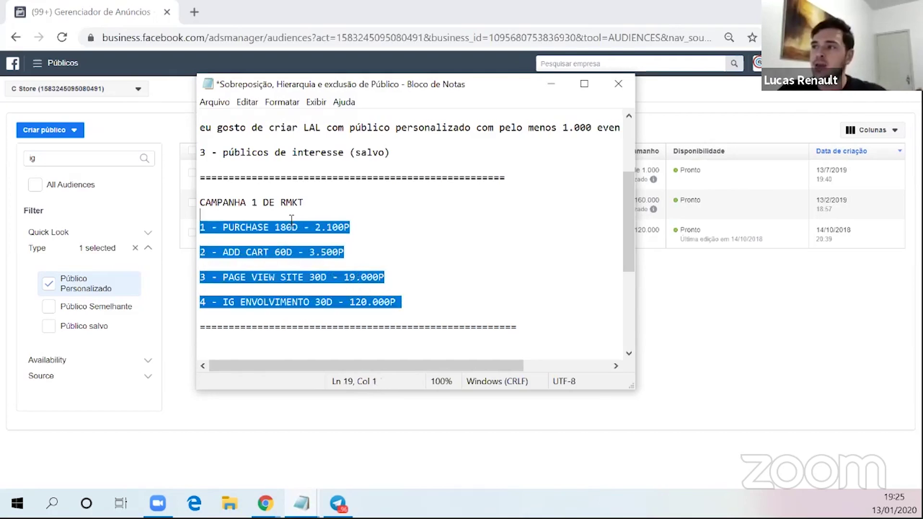
left_click(277, 231)
left_click_drag(417, 310, 204, 227)
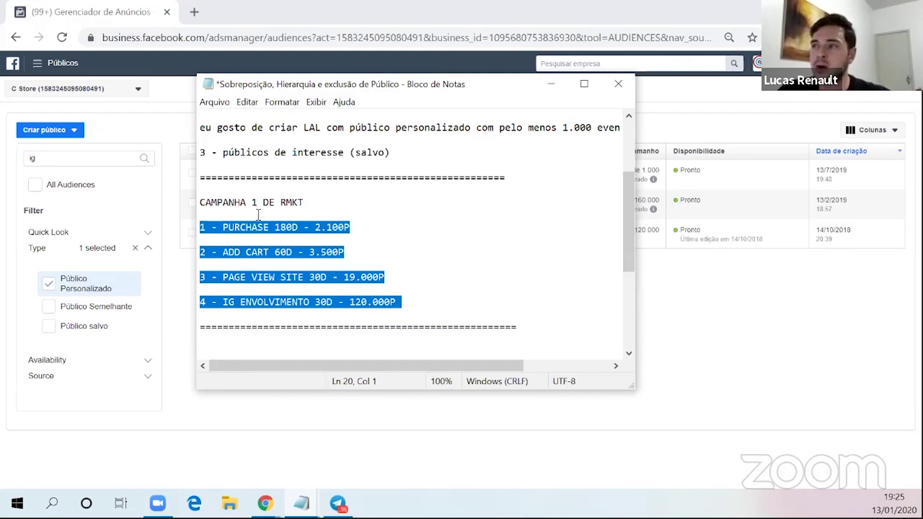
left_click(313, 223)
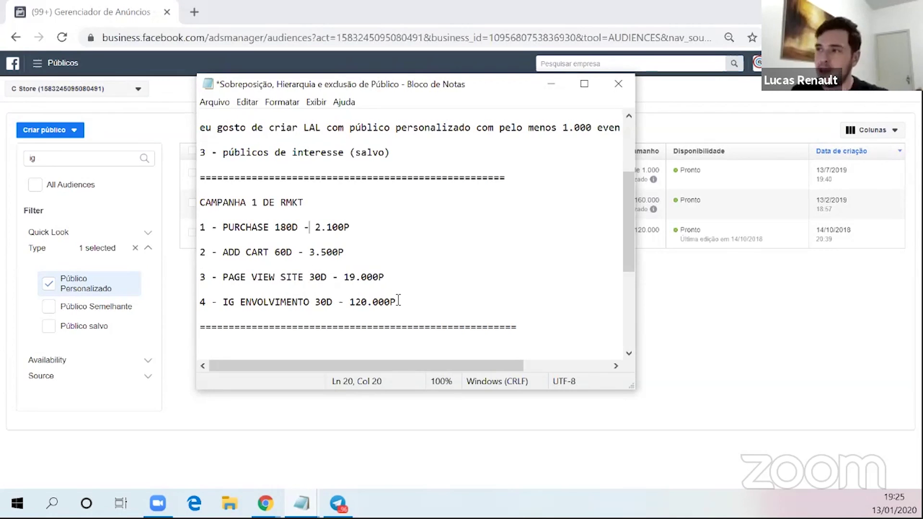
left_click(551, 85)
mouse_move(302, 502)
left_click(328, 429)
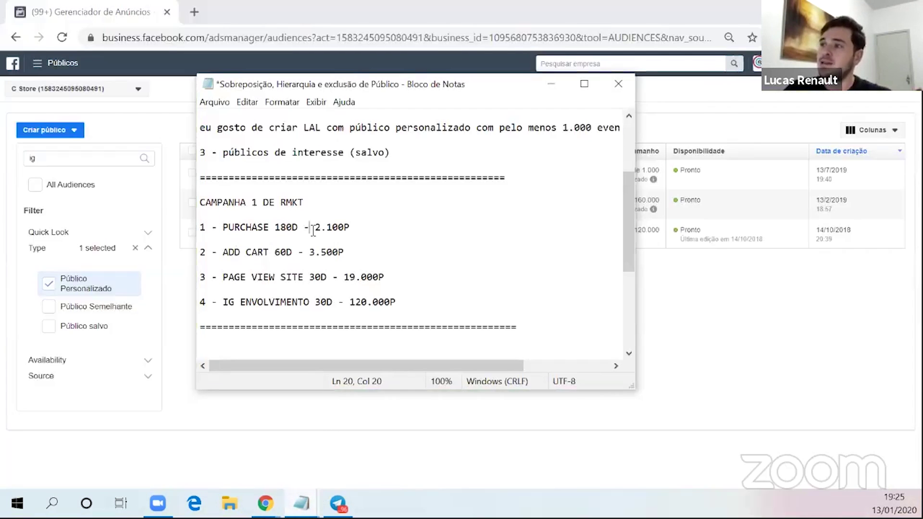
left_click_drag(310, 226, 373, 238)
left_click_drag(309, 252, 399, 275)
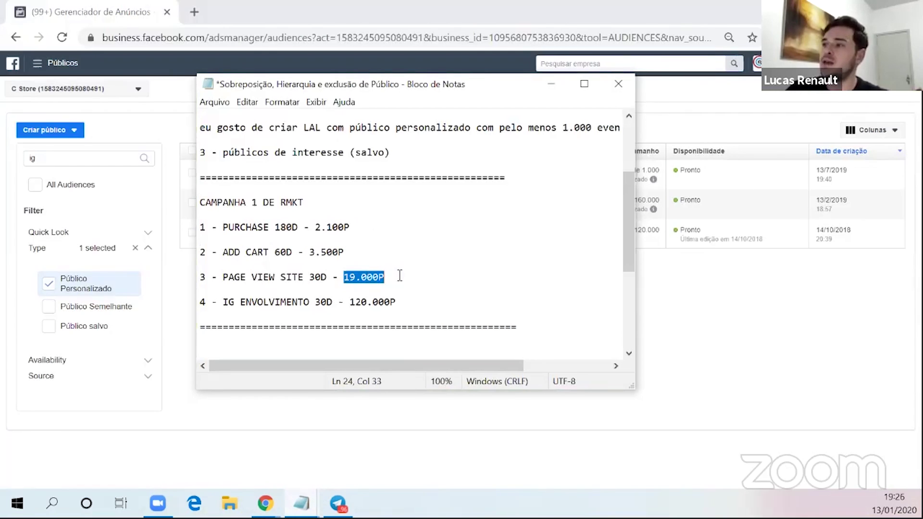
scroll(339, 293, "down", 2)
left_click(336, 279)
Copy the heading "CAMPANHA 1 DE RMKT" below the second separator and prefix it as "EXCLUSAO CAMPANHA 1 DE RMKT".
left_click(207, 127)
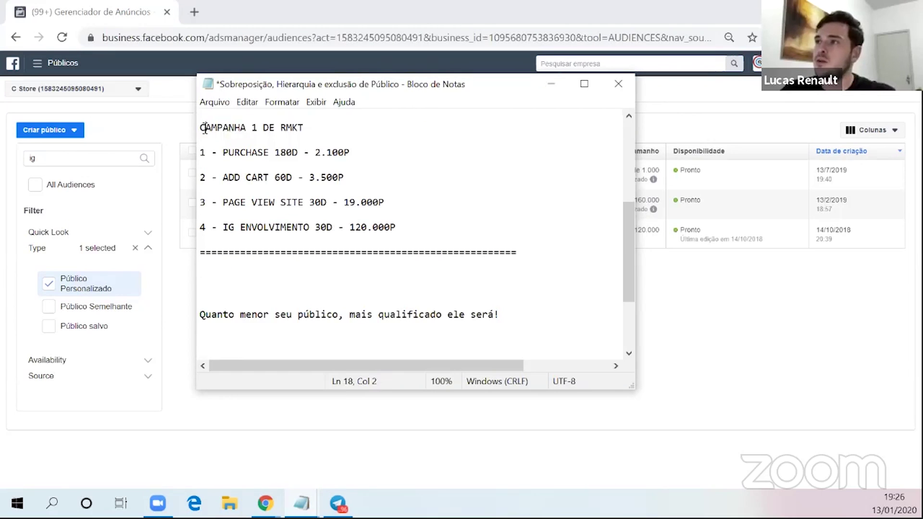
left_click_drag(333, 129, 201, 117)
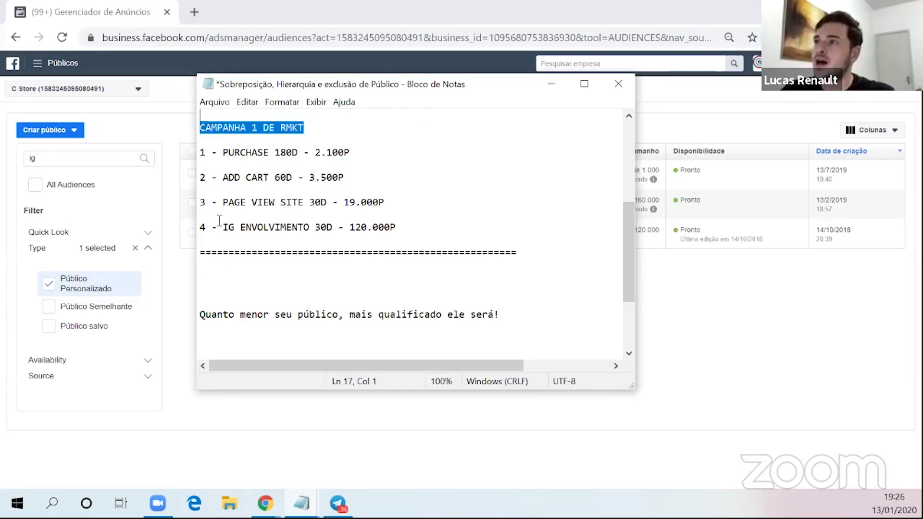
key("ctrl+c")
left_click(233, 266)
key("ctrl+v")
left_click(203, 273)
type("W")
key("BackSpace")
type("EX")
key("BackSpace")
key("BackSpace")
type("EXCLUSAO")
Copy the item "1 - PURCHASE 180D - 2.100P" from the campaign list to below the exclusion heading.
left_click(300, 314)
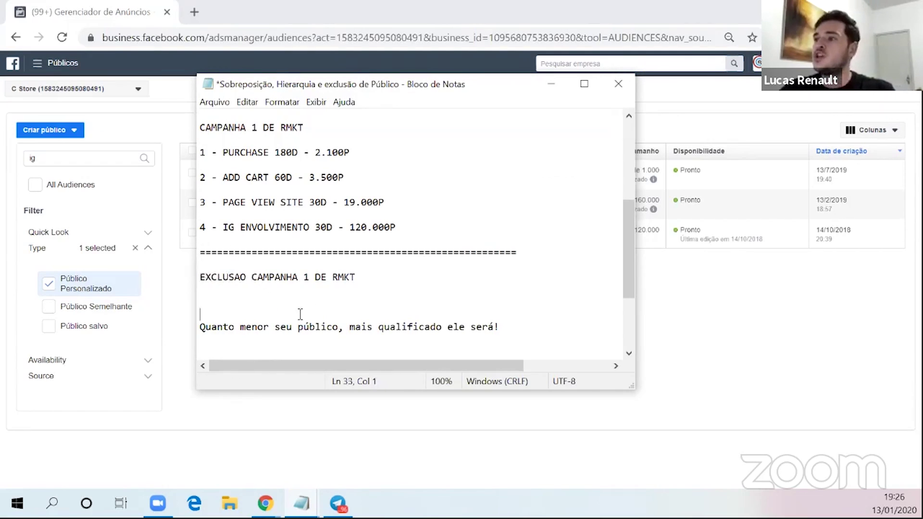
key("Up")
key("Up")
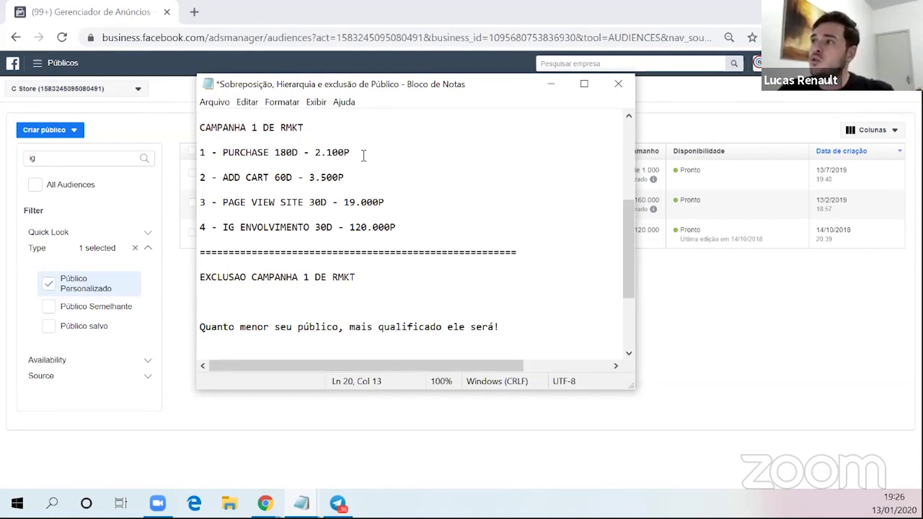
left_click_drag(361, 154, 206, 153)
left_click(230, 304)
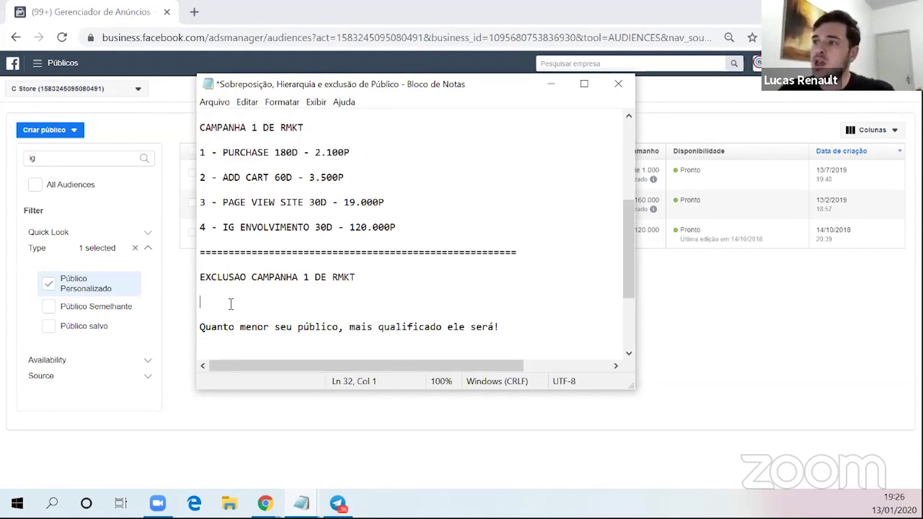
key("ctrl+v")
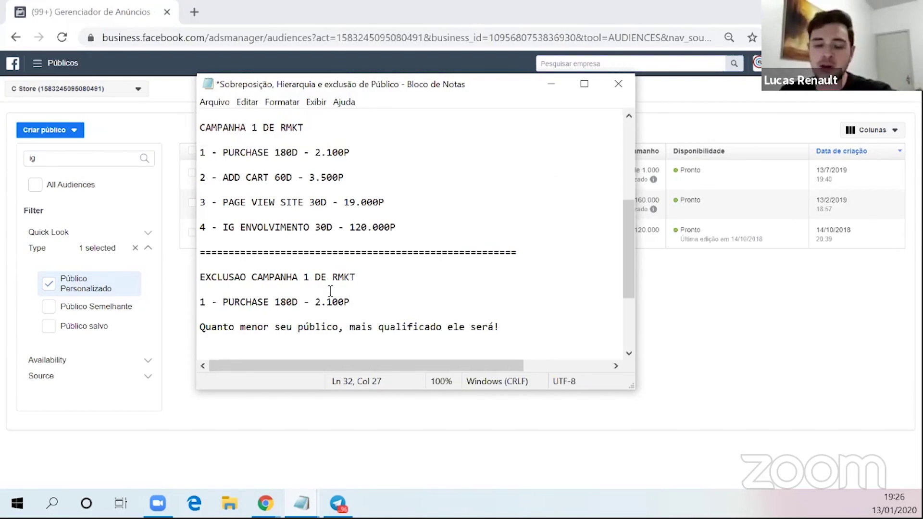
Copy "2 - ADD CART 60D - 3.500P" below the purchase item in the exclusion section and remove one surplus blank line between them.
double_click(288, 303)
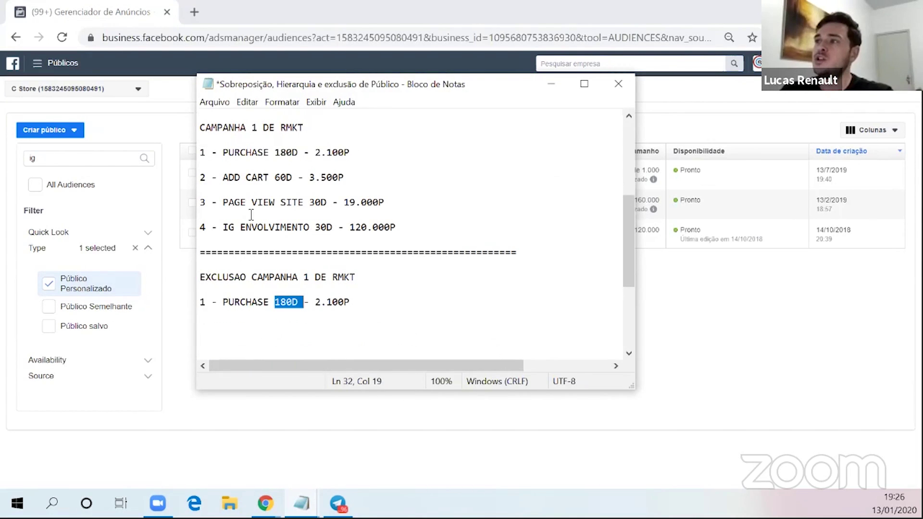
left_click(235, 178)
mouse_move(353, 170)
left_mouse_down()
mouse_move(221, 169)
mouse_move(386, 193)
mouse_move(346, 177)
left_mouse_up()
left_click(346, 327)
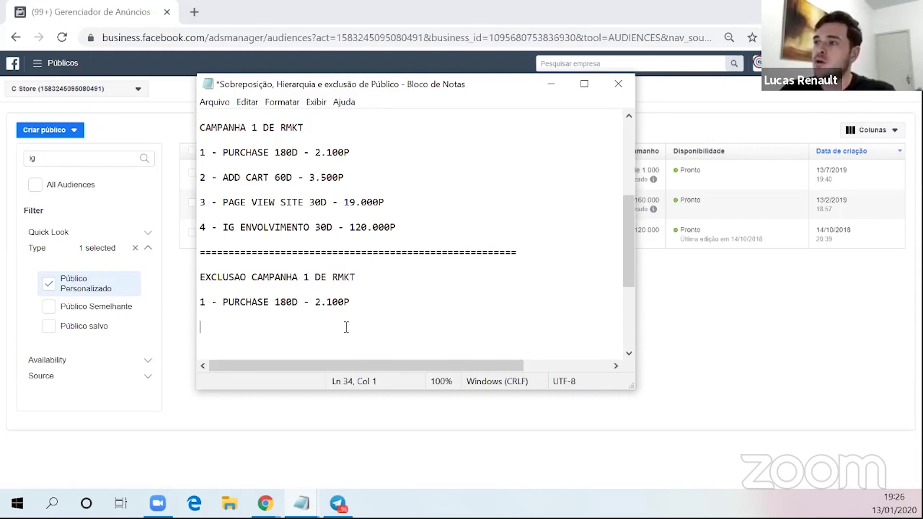
key("Return")
key("Return")
key("ctrl+v")
scroll(346, 327, "down", 2)
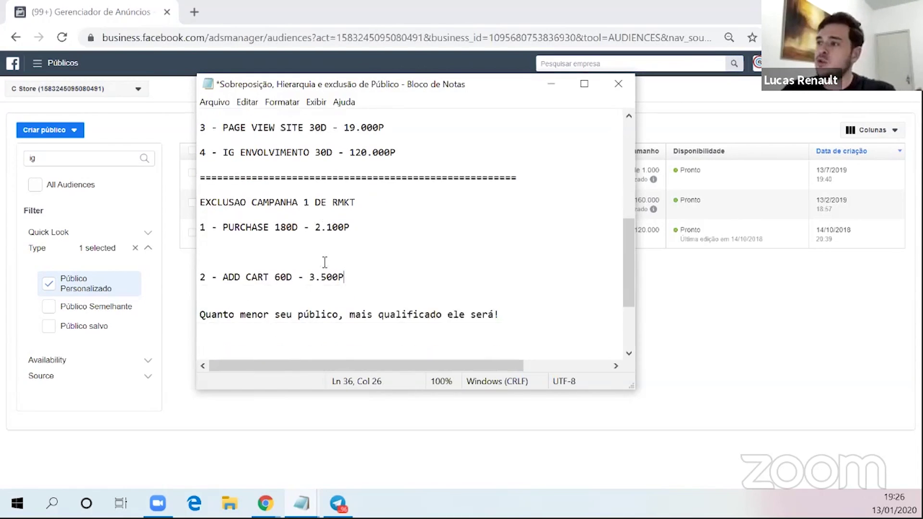
left_click(309, 252)
key("BackSpace")
Insert five blank lines below the add-to-cart item to push the sentence "Quanto menor seu público, mais qualificado ele será!" down.
left_click(270, 289)
key("Return")
key("Return")
key("Return")
key("Return")
key("Return")
Append "- excluir 1 - PURCHASE 180D - 2.100P" to the add-to-cart item, copying the purchase item's text.
left_click(311, 253)
left_click(374, 265)
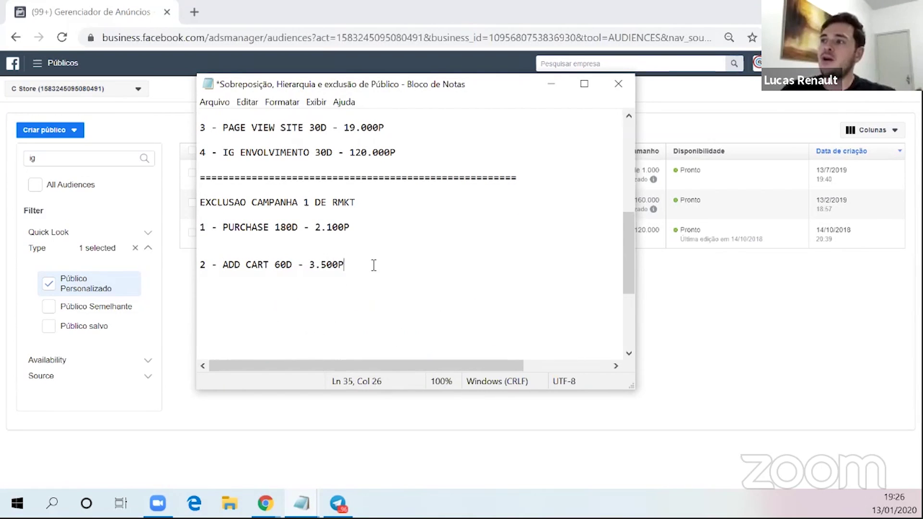
type("-")
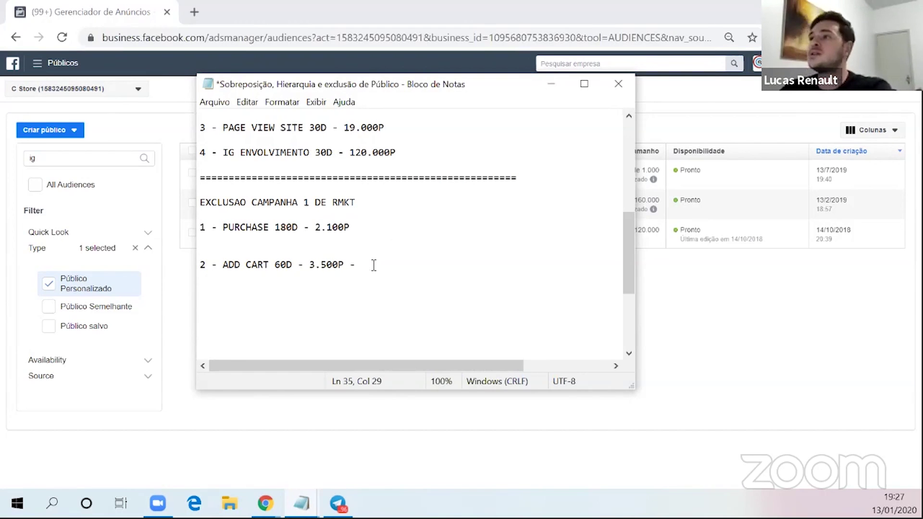
type("excluir")
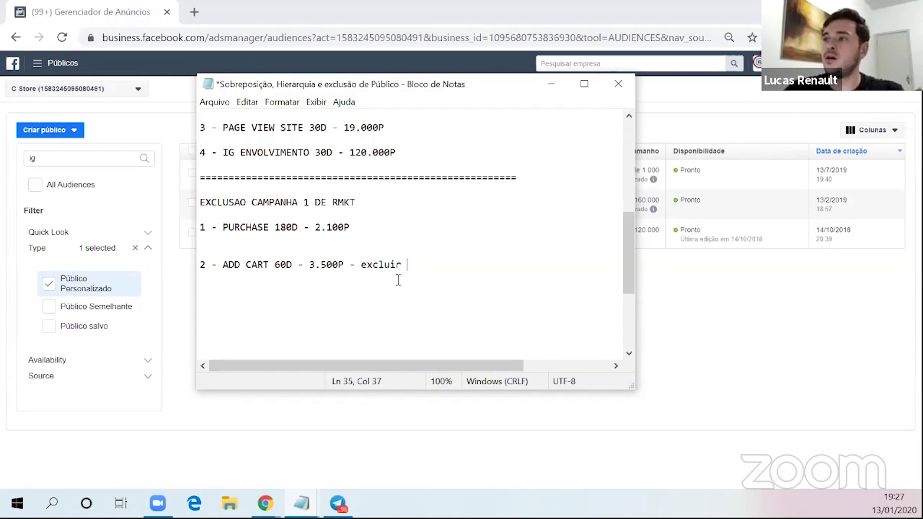
left_click_drag(351, 229, 145, 228)
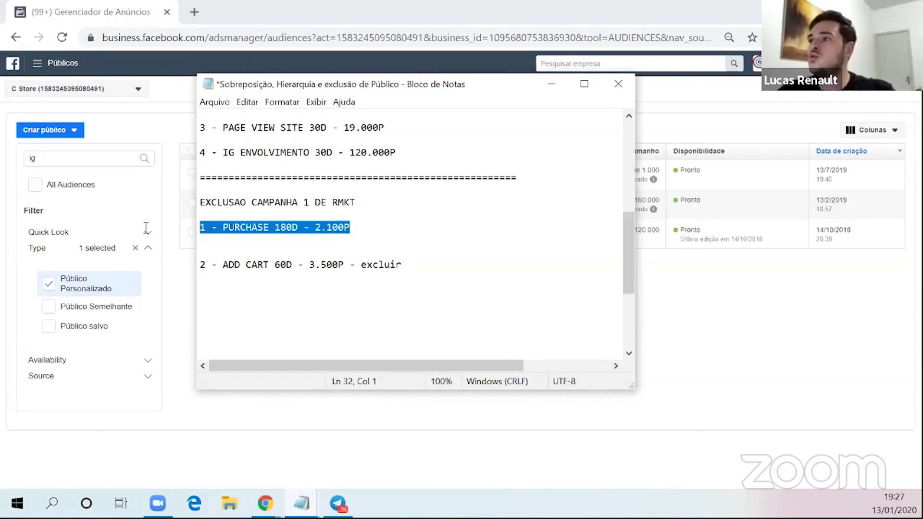
key("ctrl+c")
left_click(448, 264)
key("ctrl+v")
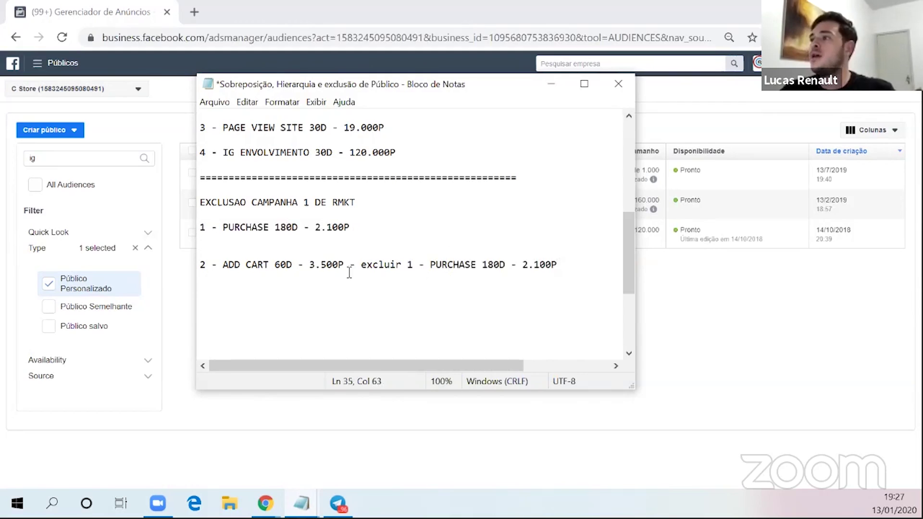
Examine how the add-to-cart item excludes the purchase audience, comparing it with the purchase item listed above.
left_click_drag(522, 265, 425, 265)
scroll(364, 230, "up", 1)
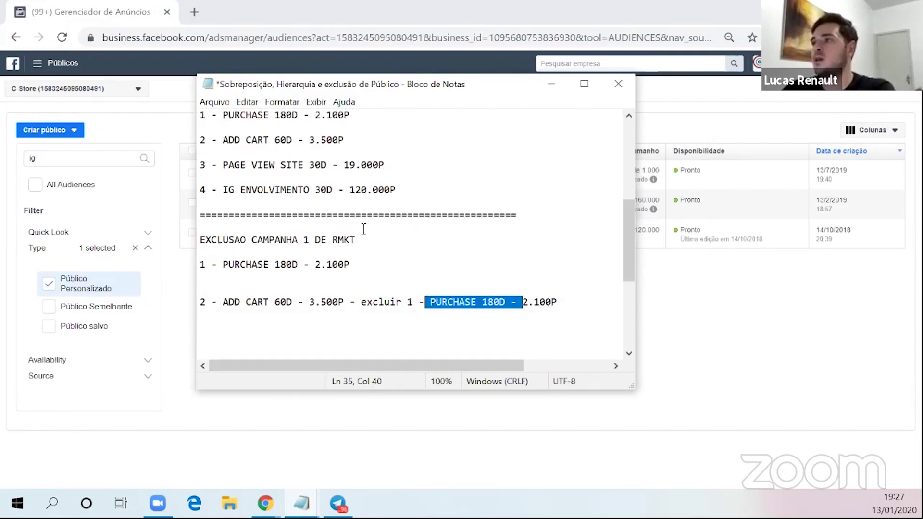
left_click(259, 119)
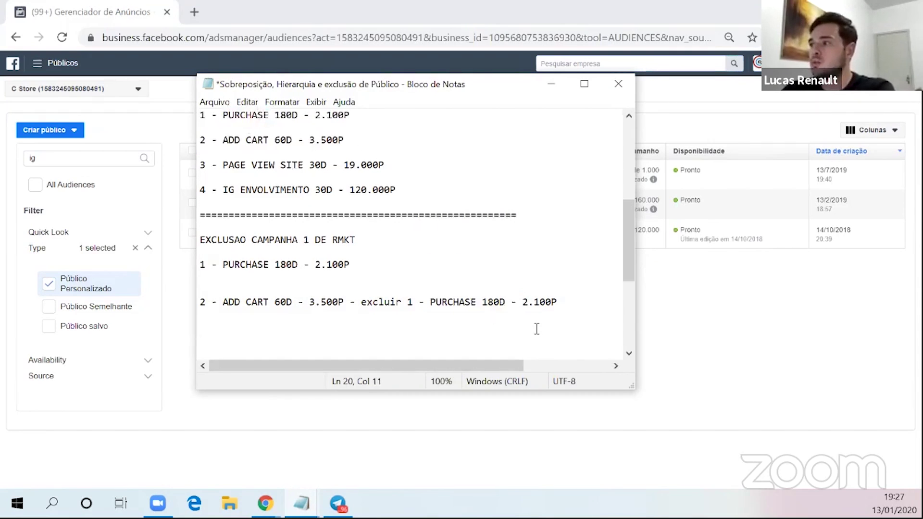
left_click_drag(557, 302, 395, 302)
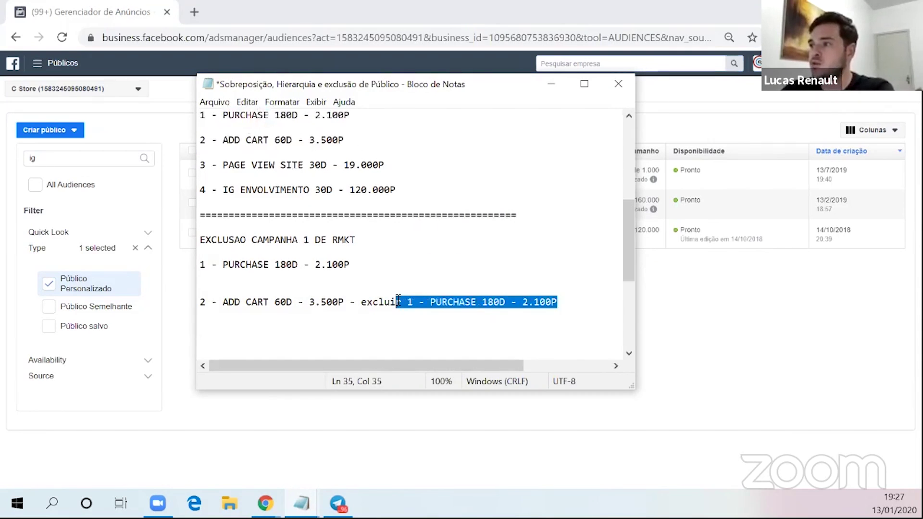
left_click(260, 310)
left_click_drag(582, 298, 201, 286)
left_click(283, 302)
left_click(256, 301)
left_click(234, 300, "shift")
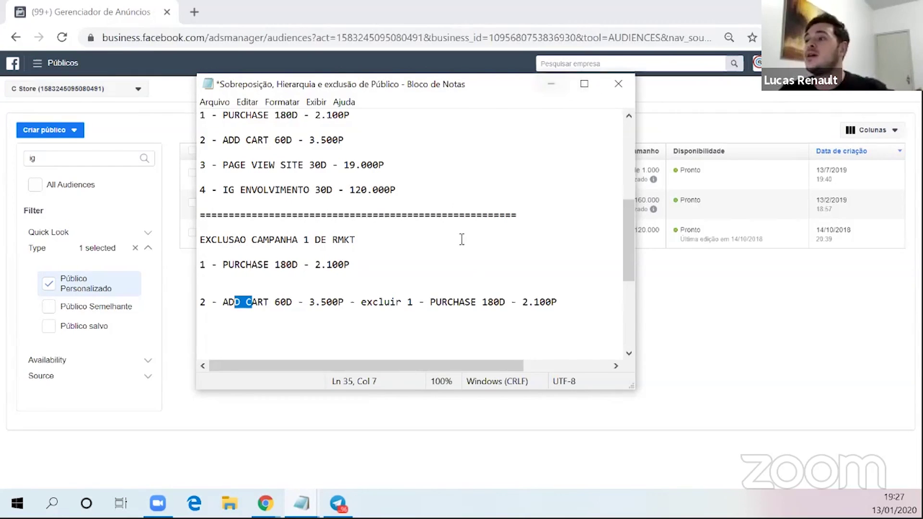
left_click(238, 255)
left_click_drag(352, 264, 403, 263)
left_click(228, 258)
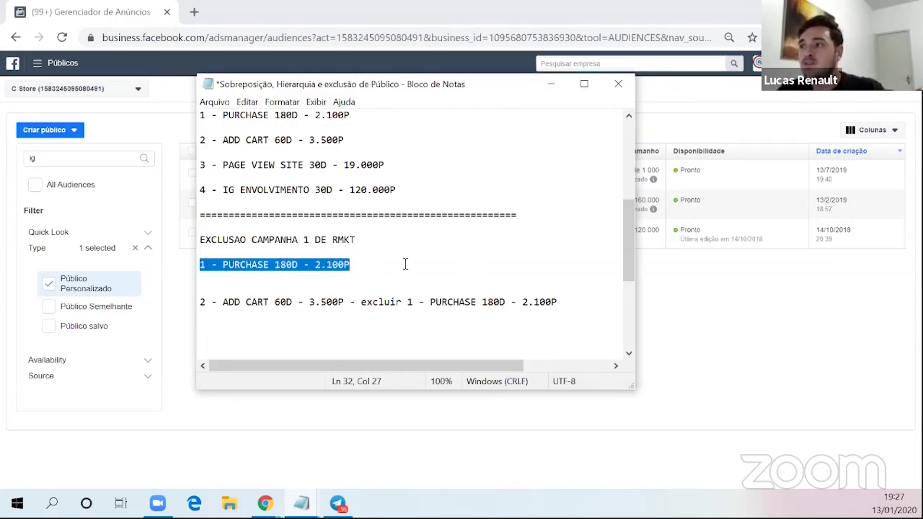
Add item "3 - PAGE VIEW SITE 30D - 19.000P" to the exclusion section, copying its text from the campaign list.
left_click_drag(384, 165, 214, 169)
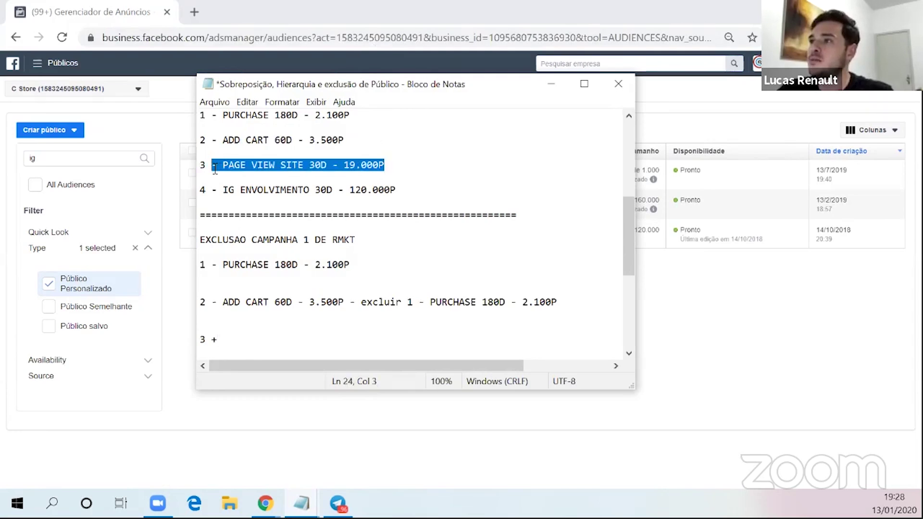
left_click(230, 335)
left_click(231, 342)
key("BackSpace")
left_click(230, 343)
key("ctrl+v")
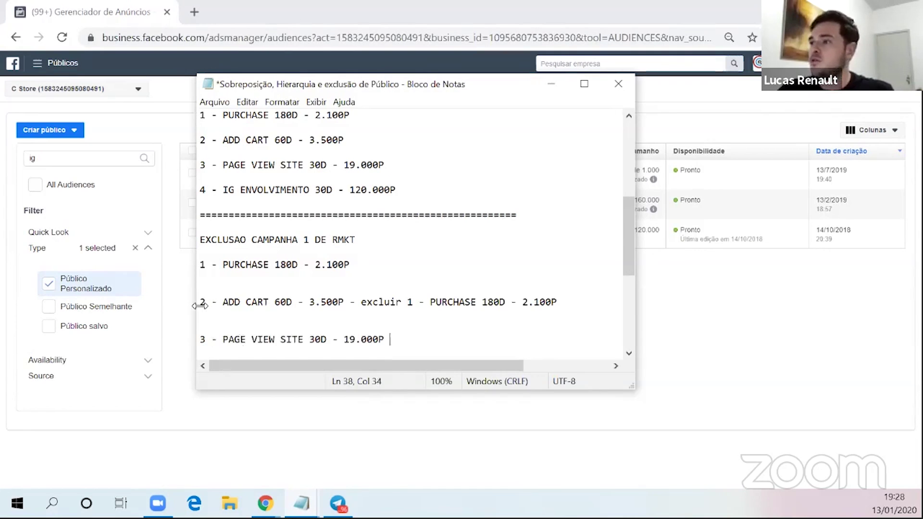
Copy the whole add-to-cart exclusion line and append "- excluir" to the page-view item.
left_click_drag(205, 305, 560, 302)
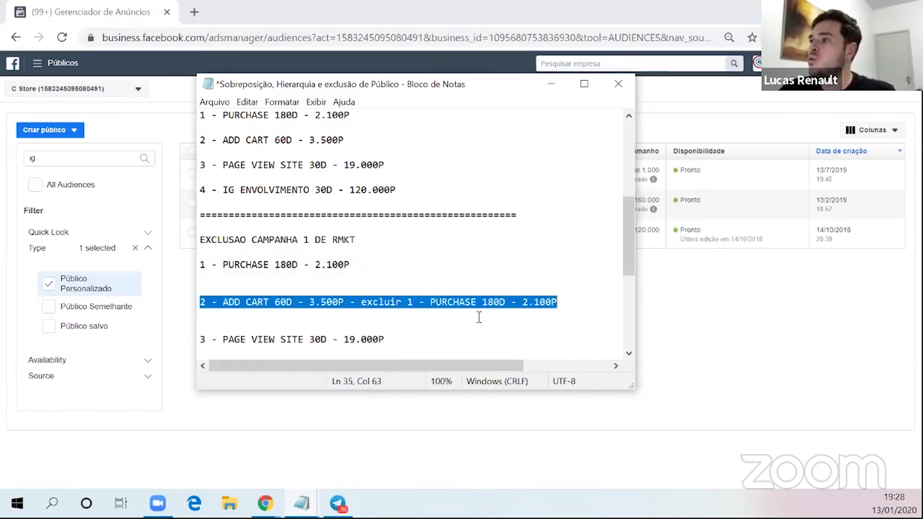
left_click(443, 330)
left_click(437, 337)
type("- excluir")
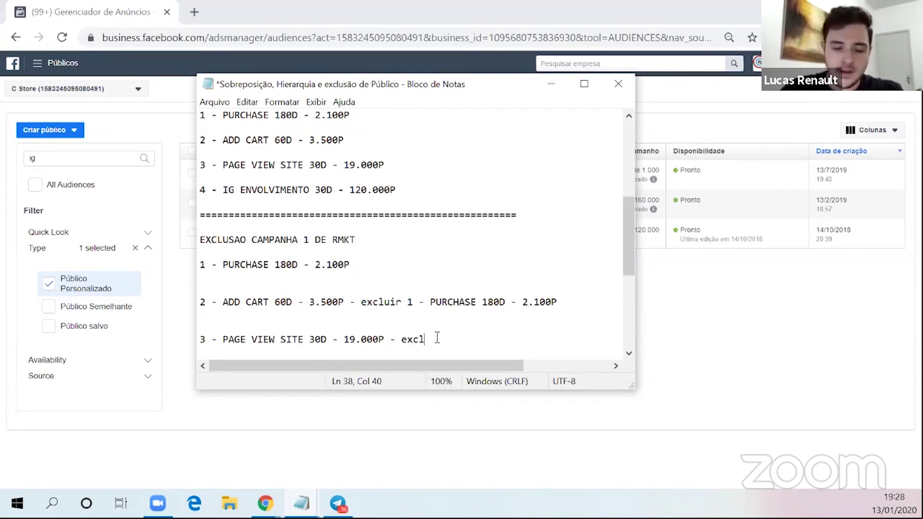
left_click_drag(275, 264, 352, 264)
left_click(294, 315)
left_click_drag(267, 302, 280, 302)
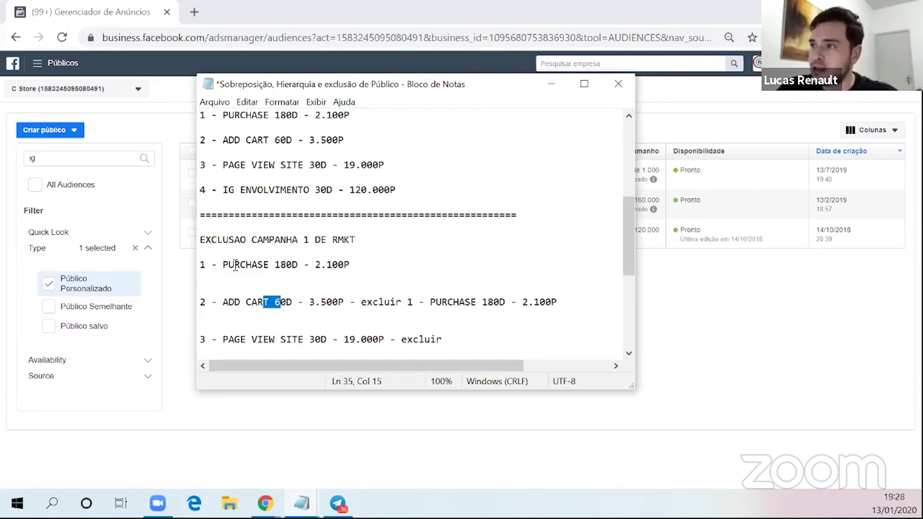
left_click_drag(234, 266, 305, 287)
Complete the page-view exclusion with the copied line "2 - ADD CART 60D - 3.500P - excluir 1 - PURCHASE 180D - 2.100P" and check it.
left_click_drag(390, 340, 384, 340)
left_click(449, 334)
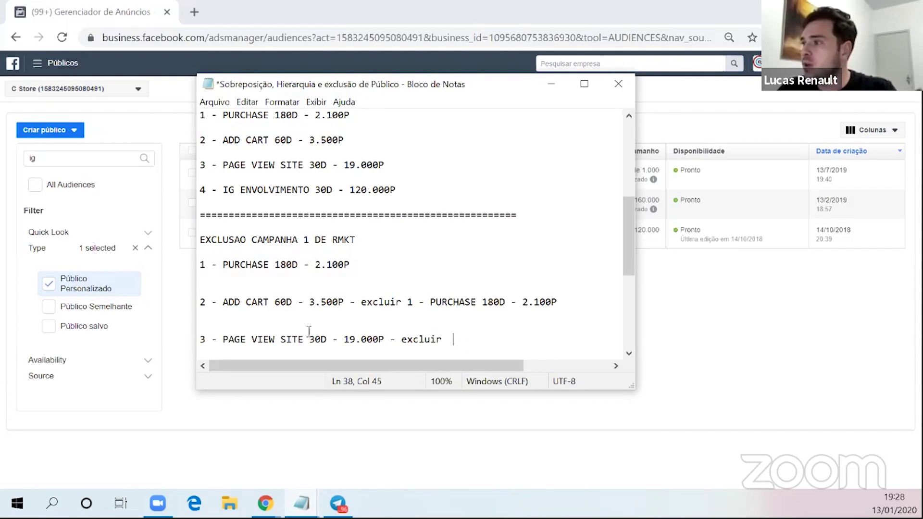
key("ctrl+v")
left_click_drag(418, 370, 255, 368)
left_click_drag(448, 340, 511, 340)
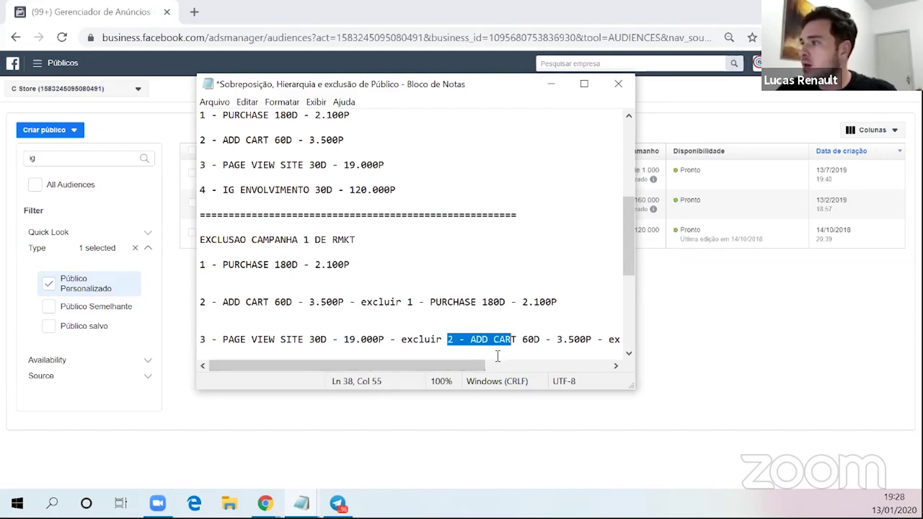
left_click_drag(464, 372, 581, 371)
left_click(470, 340)
key("shift+Up")
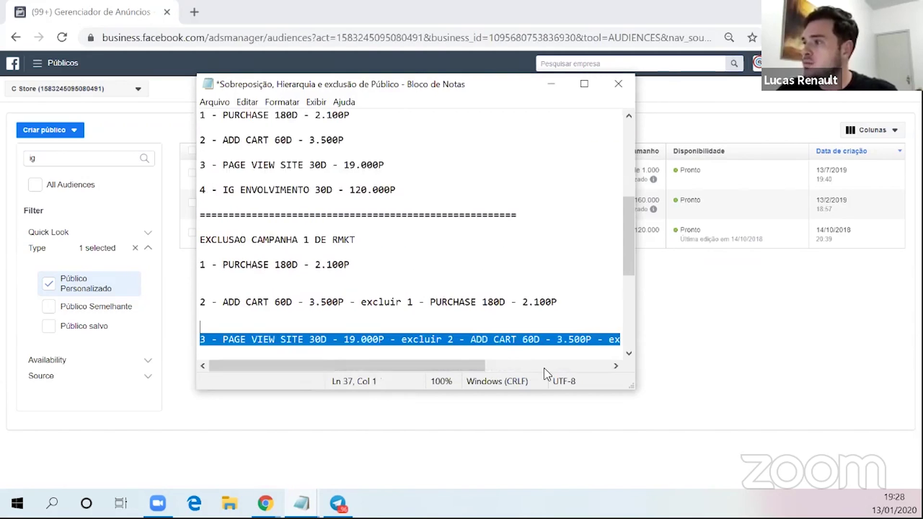
Add item "4 - IG ENVOLVIMENTO 30D - 120.000P" below the page-view exclusion line, copying it from the campaign list.
left_click(411, 355)
key("Return")
key("Return")
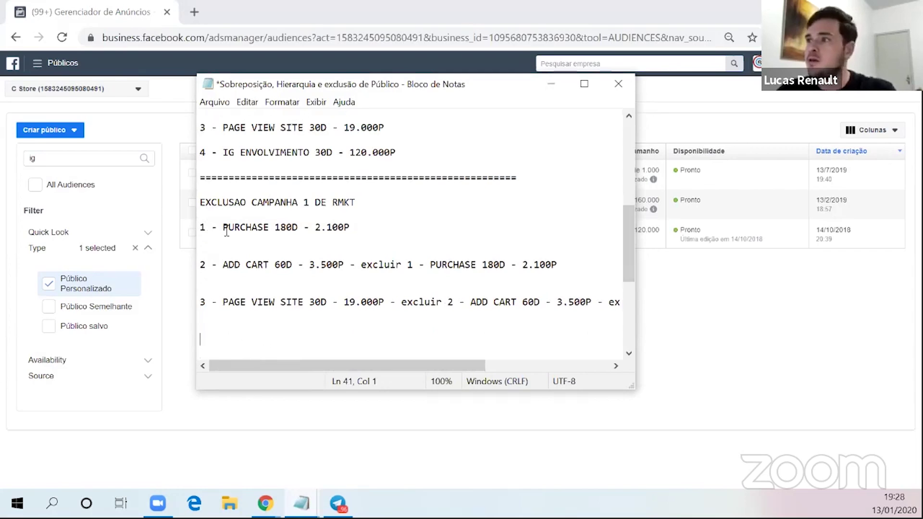
left_click(238, 152)
left_click_drag(425, 152, 200, 152)
left_click(252, 346)
key("ctrl+v")
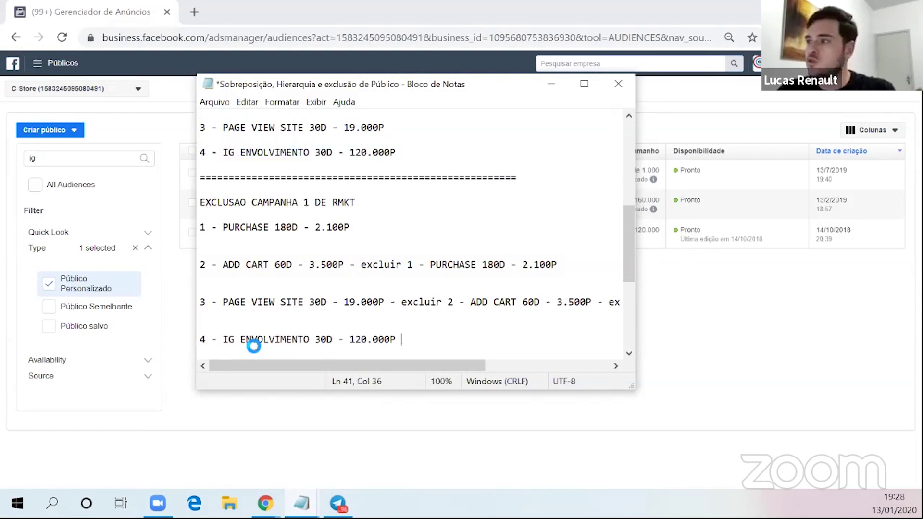